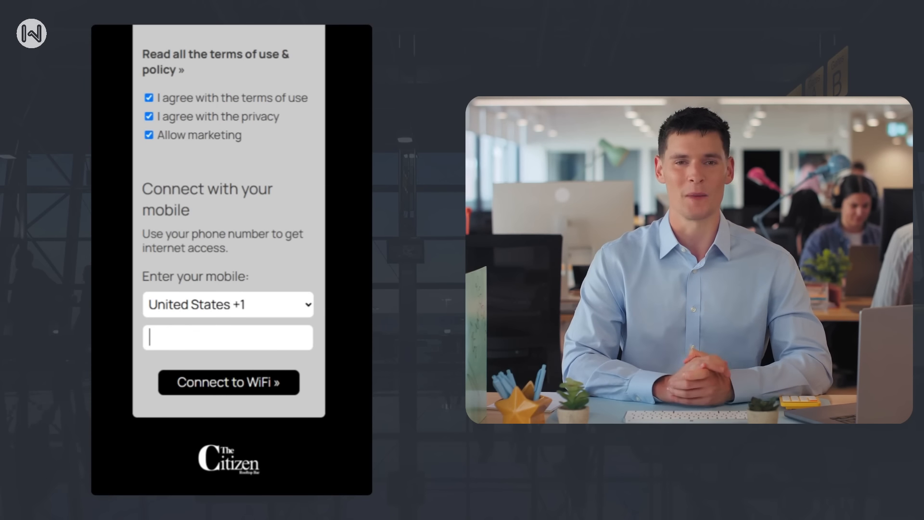
# Fill in the guest's mobile number on the Citizen WiFi login page.
pyautogui.write('85429635')
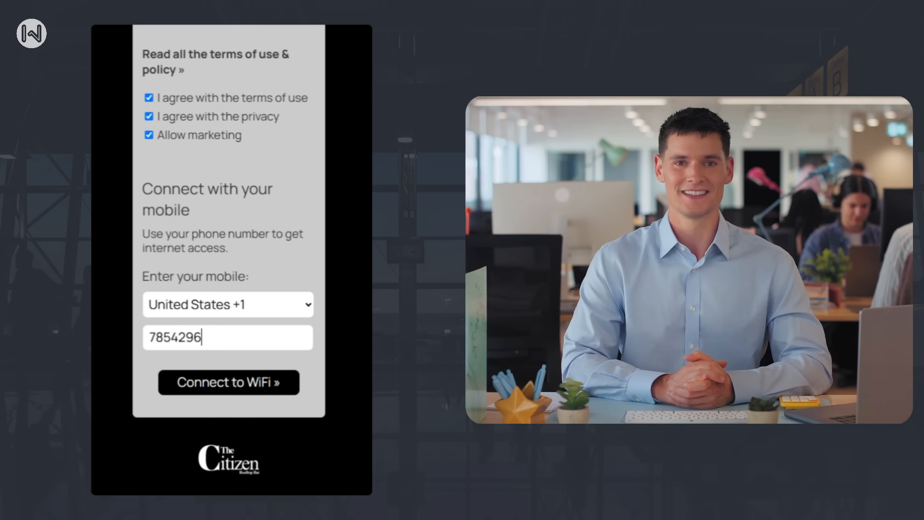
pyautogui.write('2')
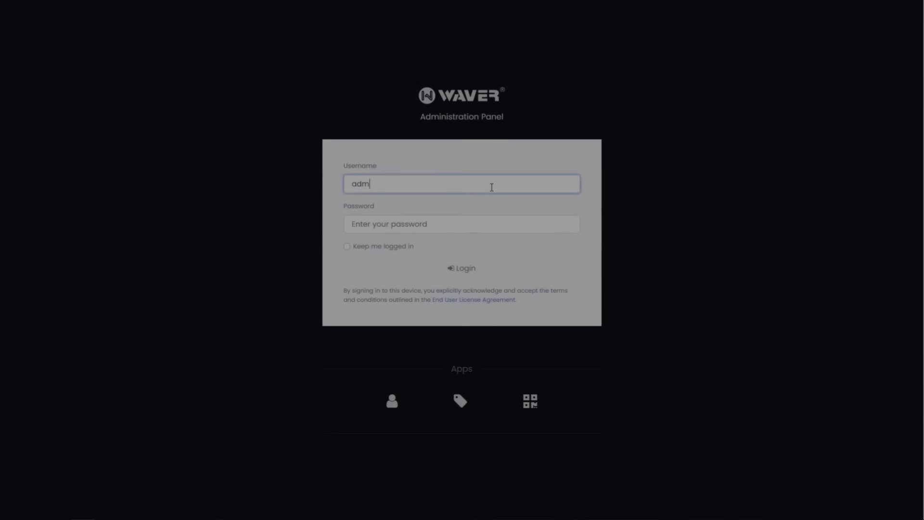
# Log in to the Waver administration panel as admin, entering the account password.
pyautogui.click(492, 224)
pyautogui.write('admin')
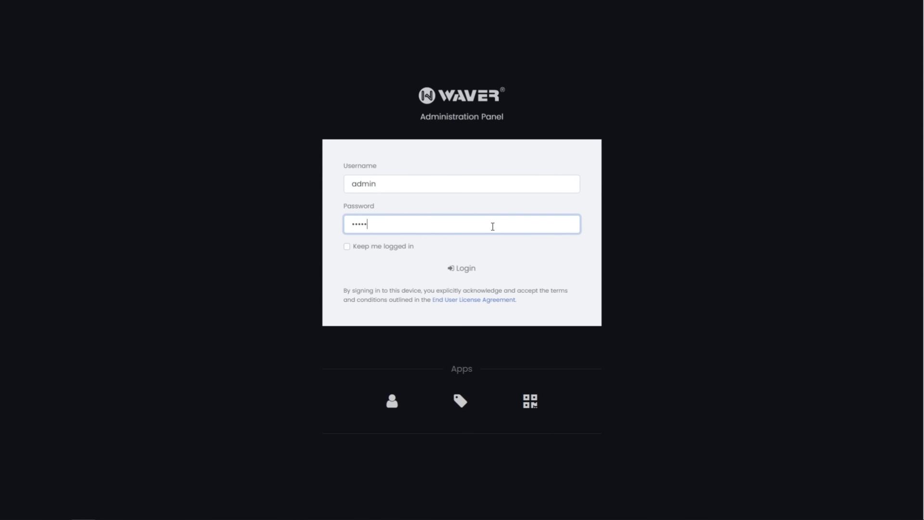
pyautogui.press('Return')
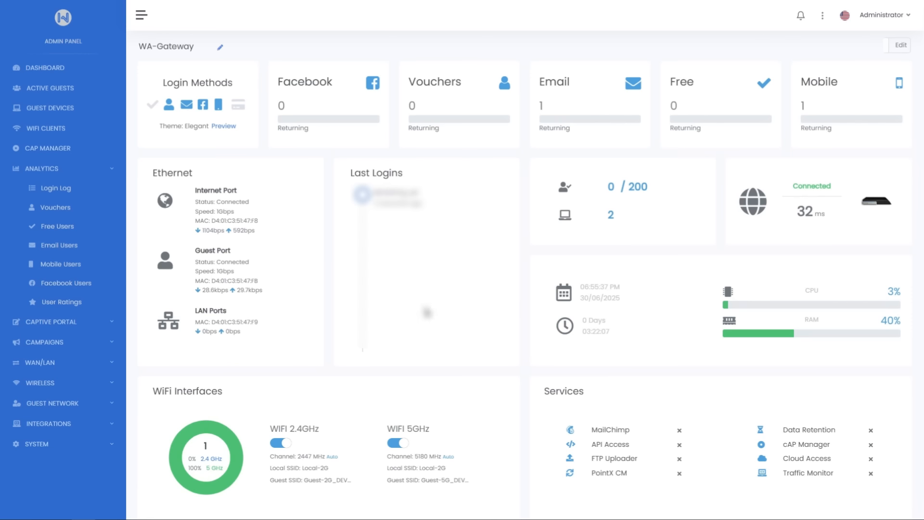
# Open the campaign Connectivity Settings and enable Custom SMTP for OTP and campaigns.
pyautogui.click(107, 344)
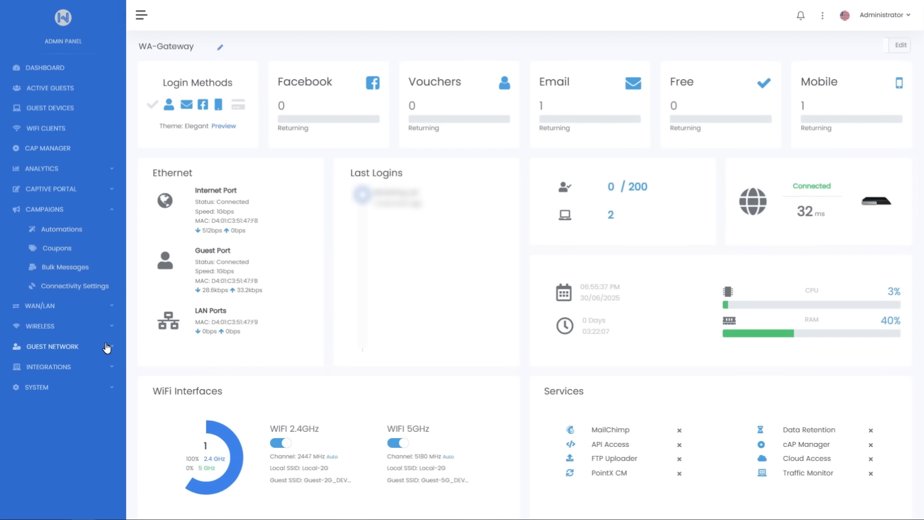
pyautogui.click(85, 291)
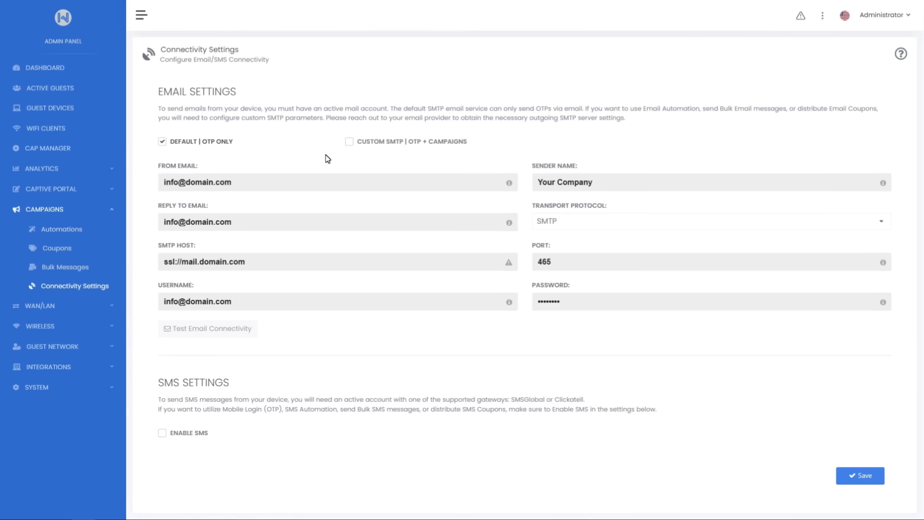
pyautogui.click(349, 143)
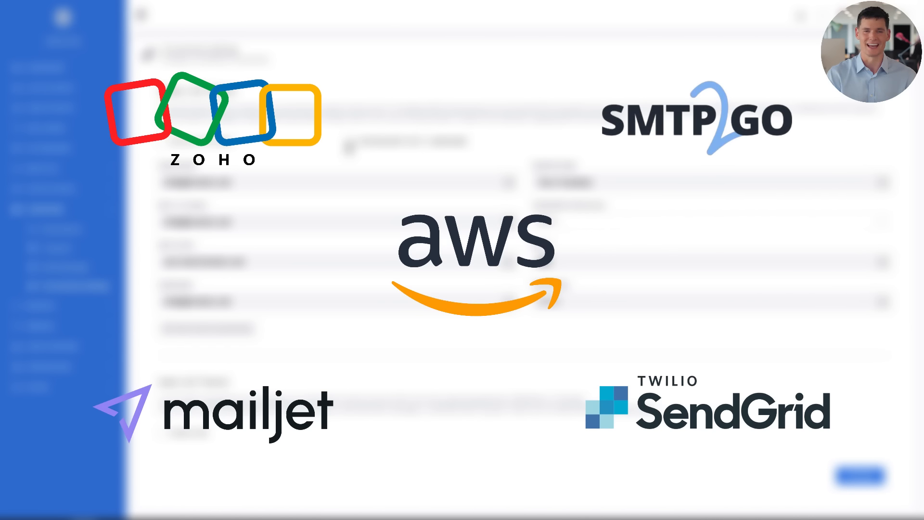
# Replace the From Email in the email settings with the company's campaign e-mail address.
pyautogui.moveTo(270, 188); pyautogui.dragTo(138, 188)
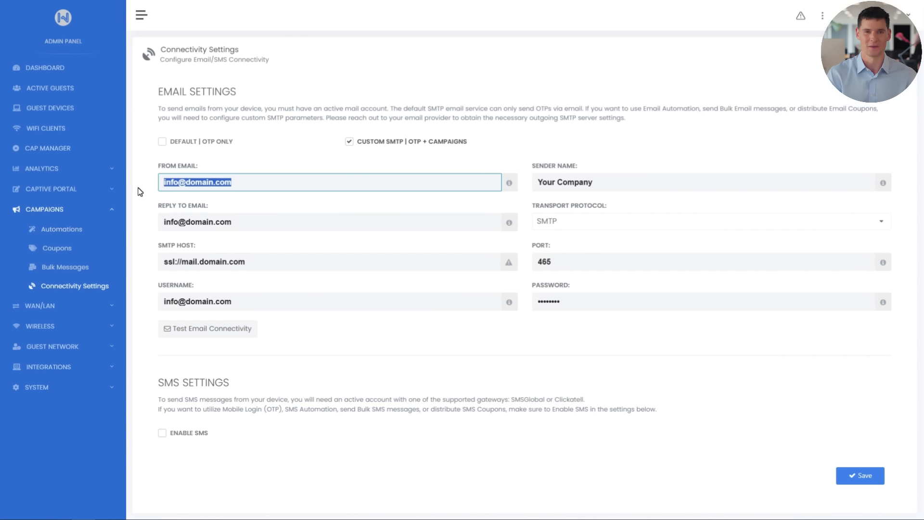
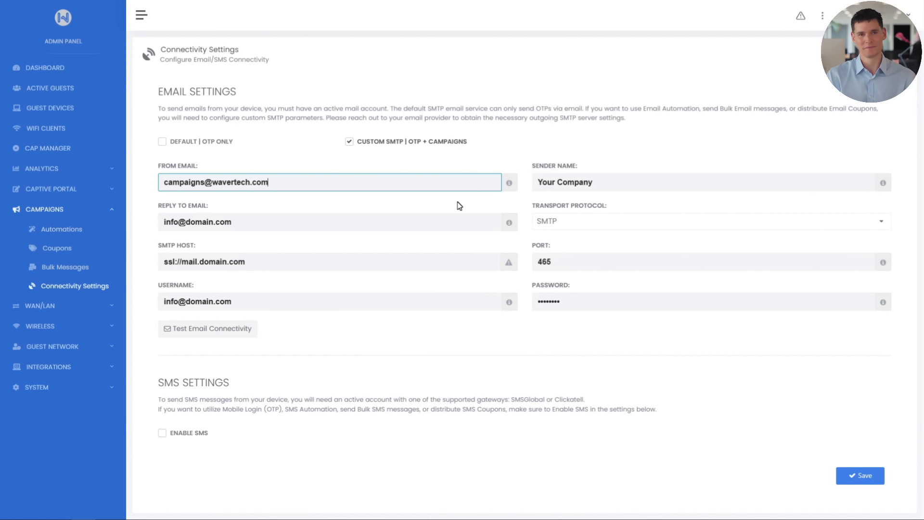
# Set the Sender Name to Citizen Rooftop Bar.
pyautogui.press('Tab')
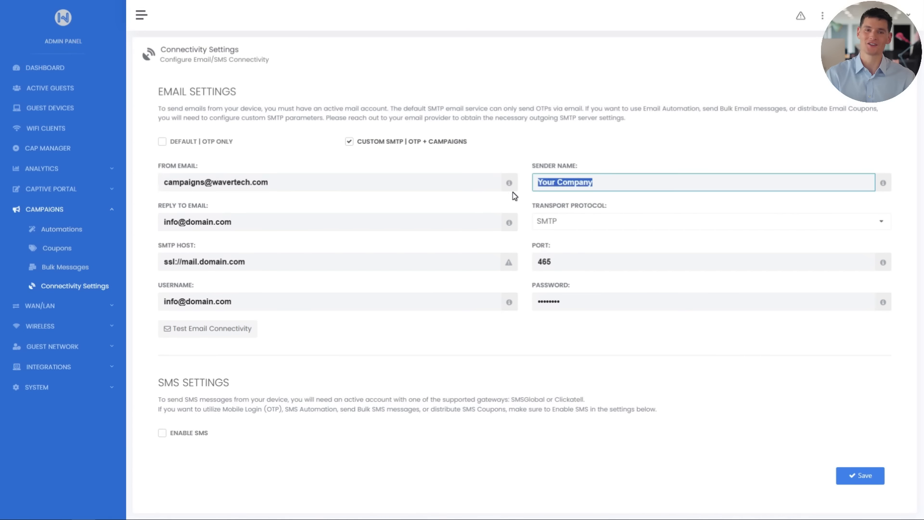
pyautogui.write('Citizen')
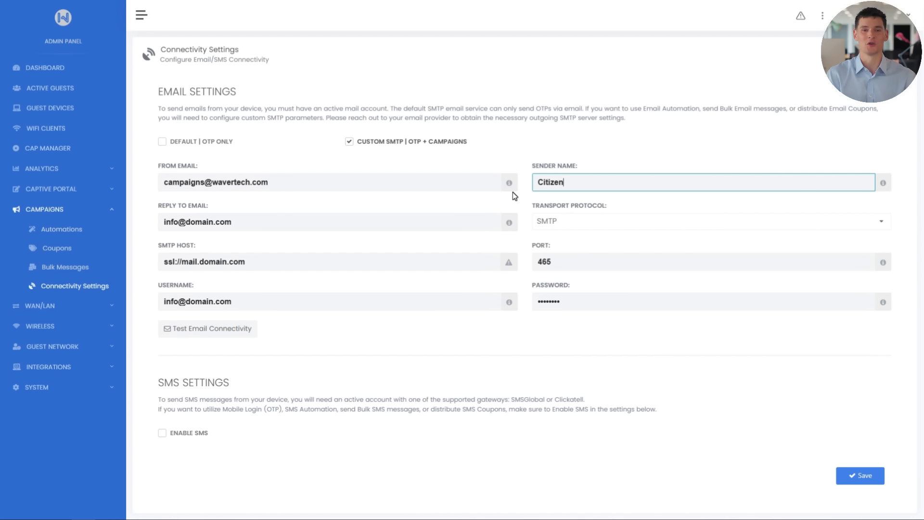
pyautogui.write(' Rooftop Bar')
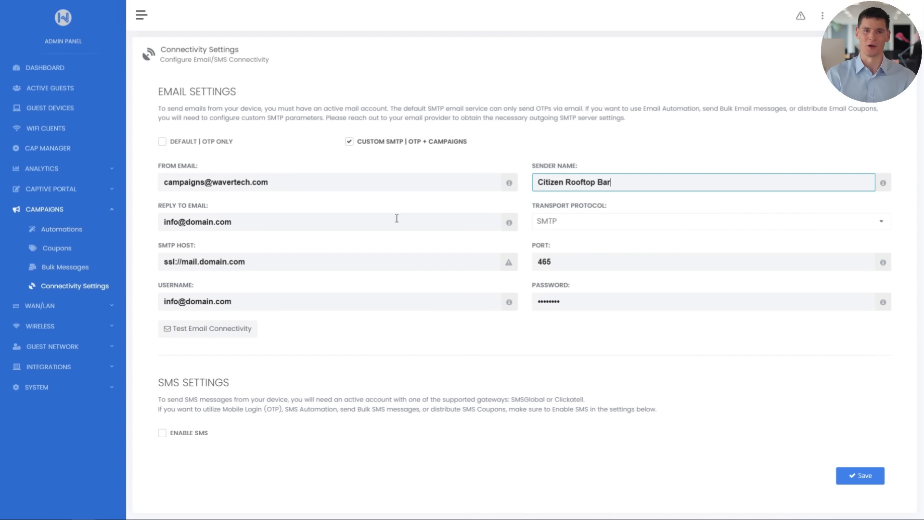
# Replace the Reply To Email with the same campaign e-mail address as the From Email.
pyautogui.moveTo(396, 221); pyautogui.dragTo(152, 219)
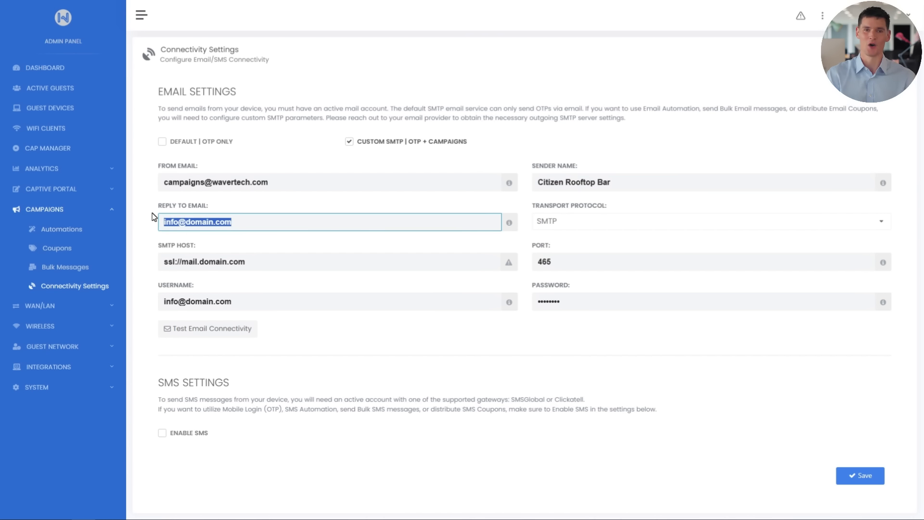
pyautogui.press('BackSpace')
pyautogui.hotkey('ctrl', 'v')
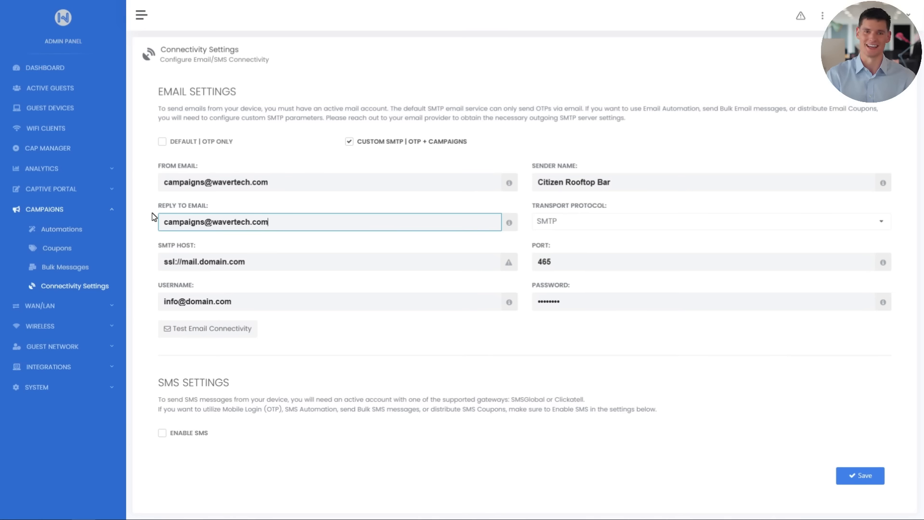
# Set the SMTP Host to ssl://mail.wavertech.com and check the Port field.
pyautogui.click(298, 251)
pyautogui.moveTo(276, 260); pyautogui.dragTo(150, 262)
pyautogui.write('ssl://mail.wavertech.com')
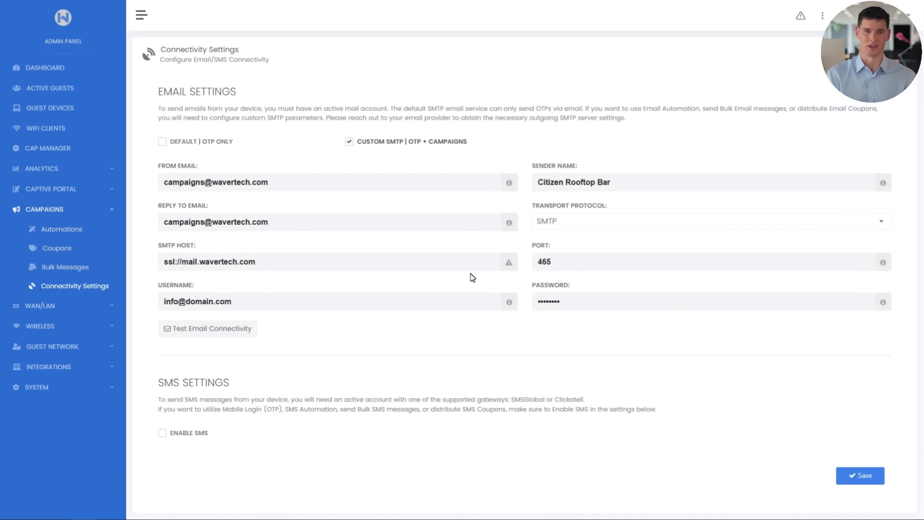
pyautogui.click(568, 260)
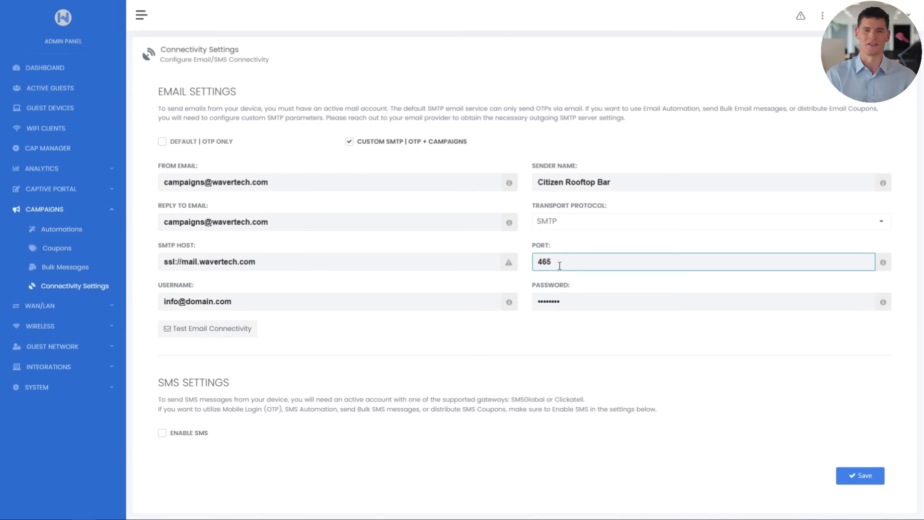
pyautogui.click(497, 285)
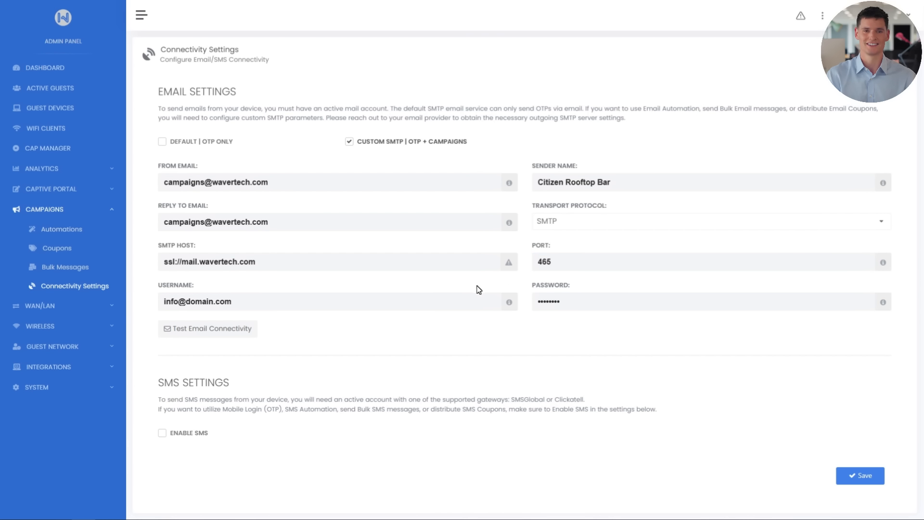
# Copy the From Email address and use it as the SMTP Username.
pyautogui.tripleClick(315, 184)
pyautogui.hotkey('ctrl', 'c')
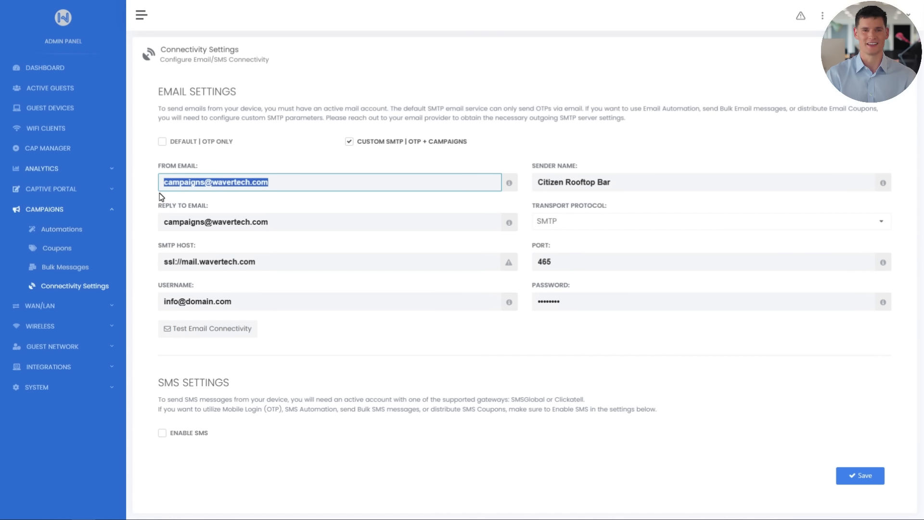
pyautogui.click(448, 282)
pyautogui.moveTo(379, 301); pyautogui.dragTo(148, 284)
pyautogui.hotkey('ctrl', 'v')
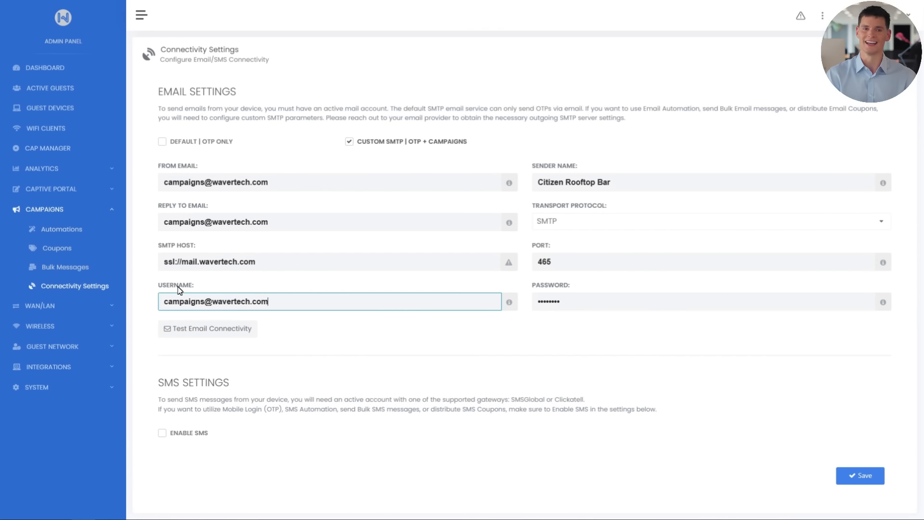
# Replace the SMTP Password with the mail account's password.
pyautogui.moveTo(576, 303); pyautogui.dragTo(497, 306)
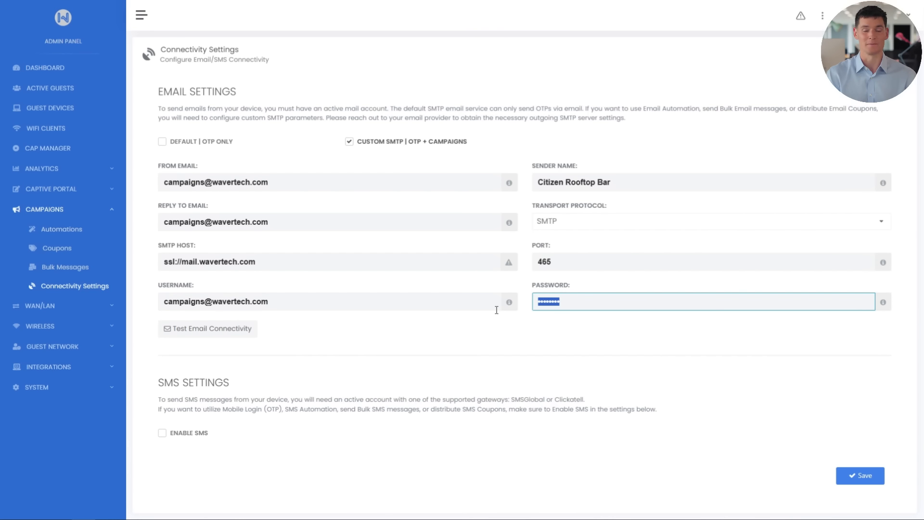
pyautogui.write('•••••••••')
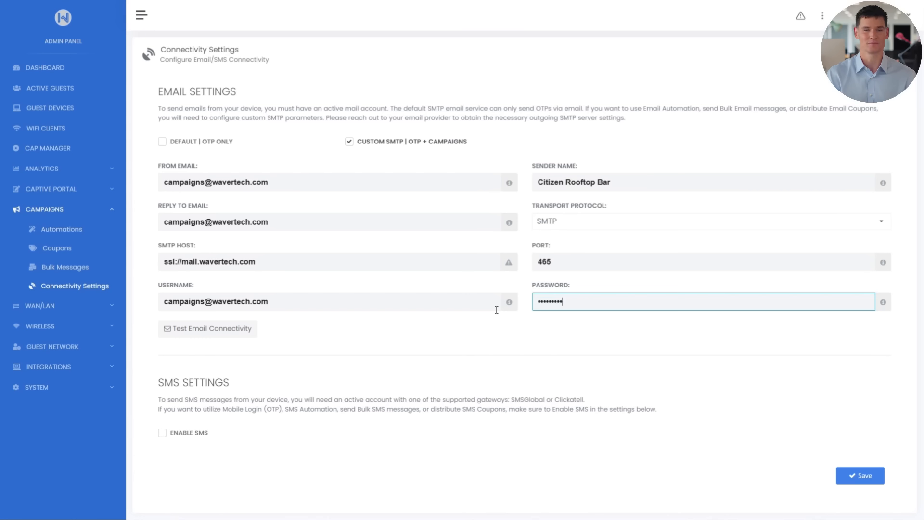
pyautogui.write('•')
pyautogui.click(506, 327)
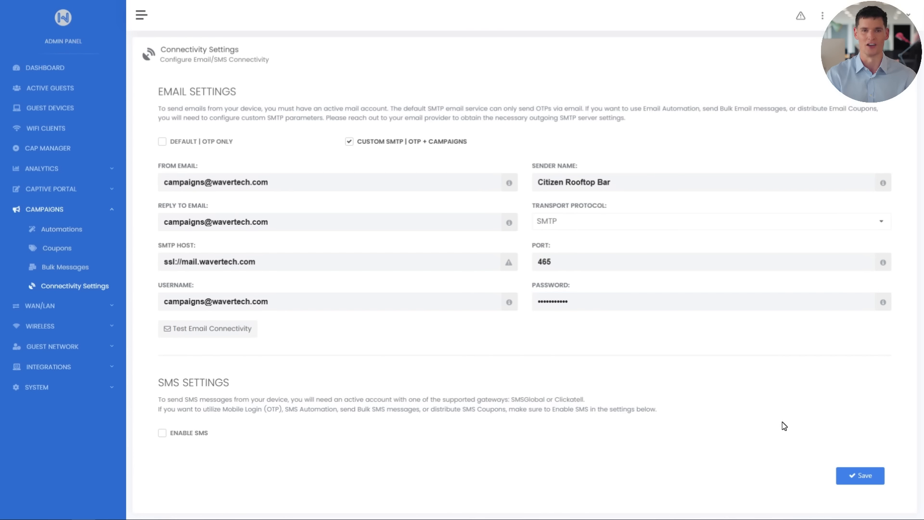
# Save the email settings and test the email connectivity.
pyautogui.click(855, 476)
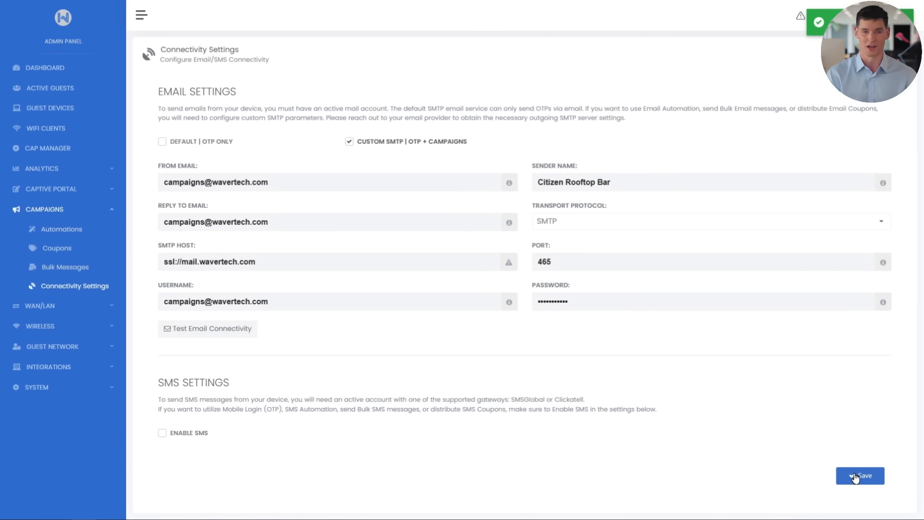
pyautogui.click(212, 330)
pyautogui.click(596, 294)
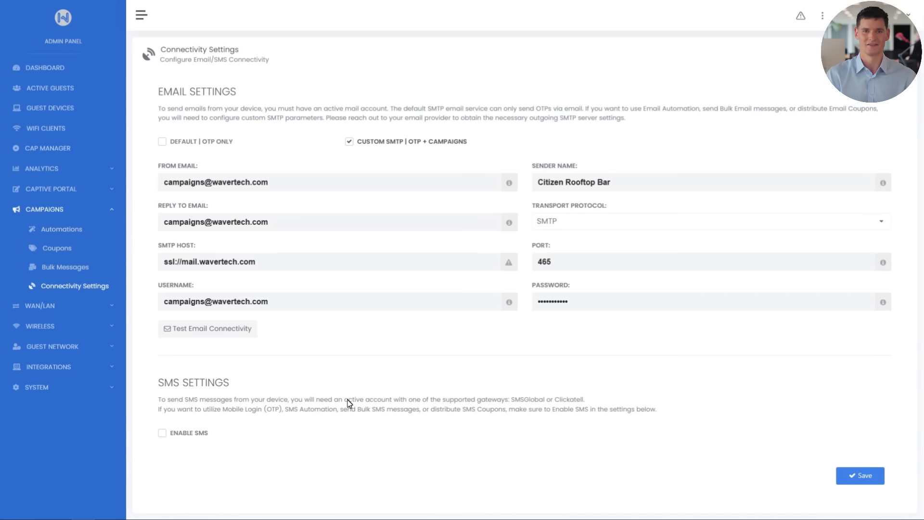
# Enable SMS in the SMS settings and turn on the Clickatell API.
pyautogui.click(163, 433)
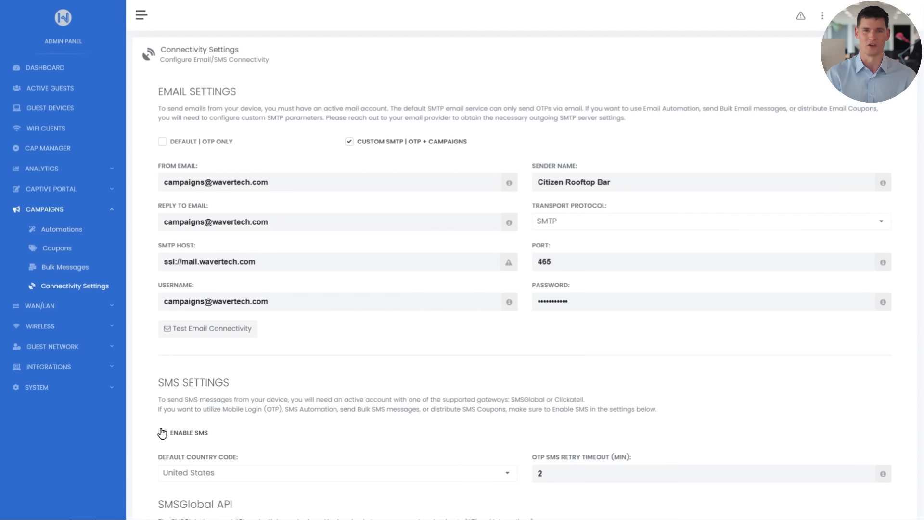
pyautogui.scroll(-2, 169, 436)
pyautogui.scroll(-2, 170, 436)
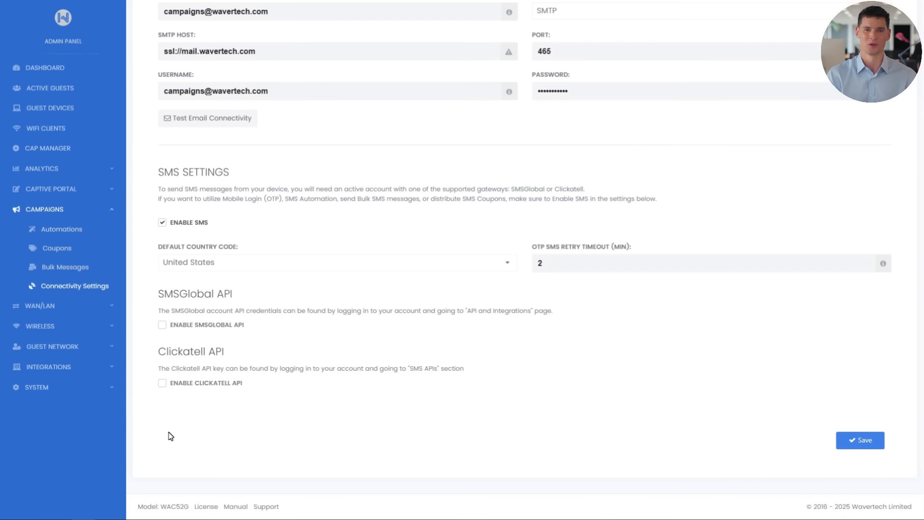
pyautogui.click(162, 384)
pyautogui.scroll(-2, 317, 417)
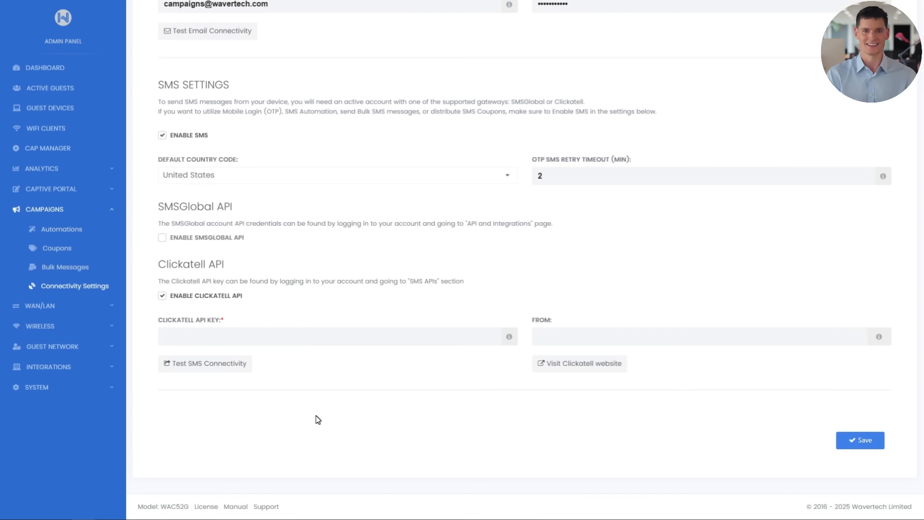
# Switch to the Clickatell website, log in and open the WAVER Campaign setup in the SMS channel.
pyautogui.click(575, 365)
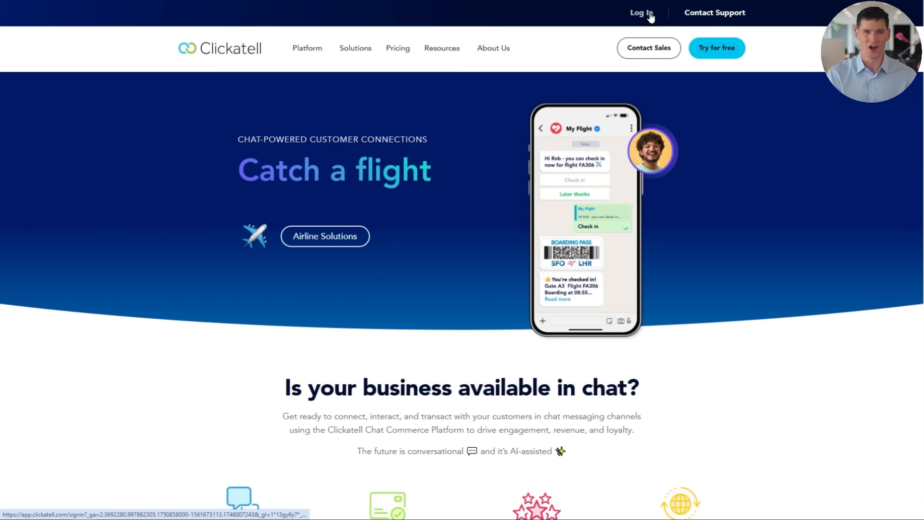
pyautogui.click(650, 13)
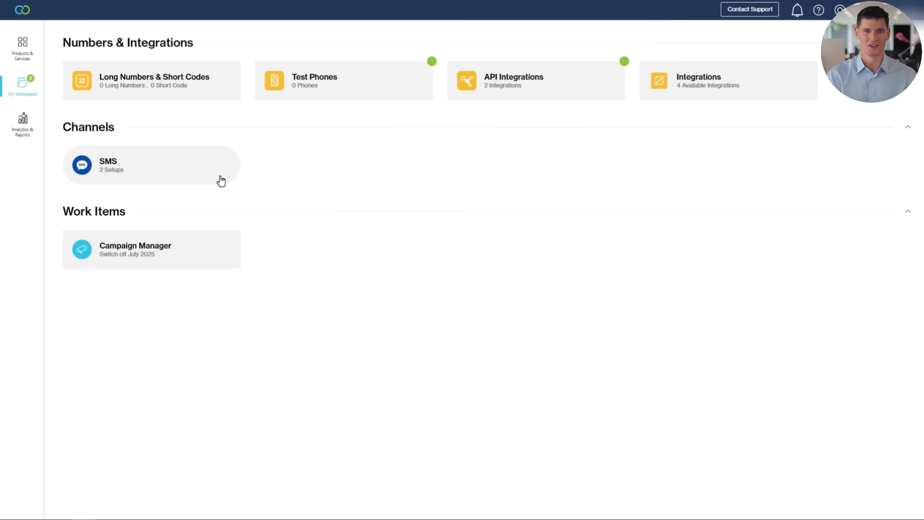
pyautogui.click(221, 181)
pyautogui.click(245, 155)
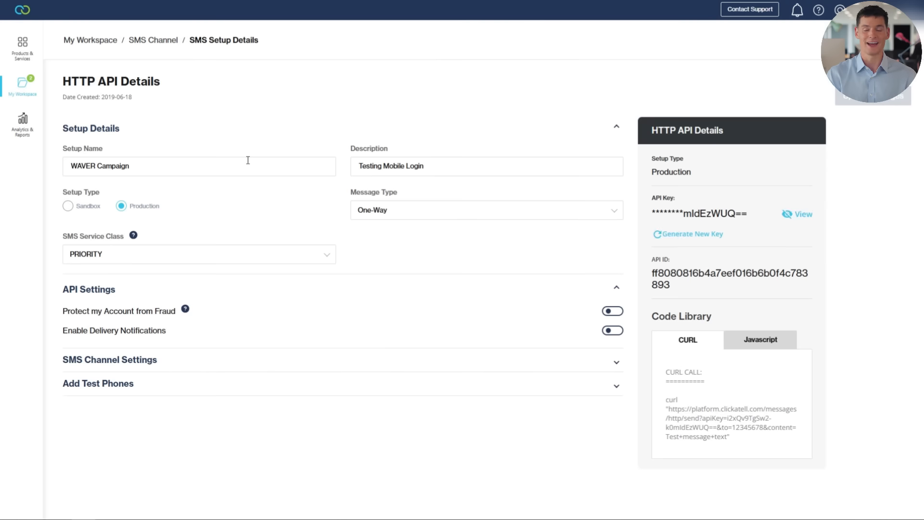
# Reveal the full API key in the HTTP API Details and copy it.
pyautogui.click(802, 213)
pyautogui.moveTo(651, 213); pyautogui.dragTo(712, 226)
pyautogui.rightClick(711, 227)
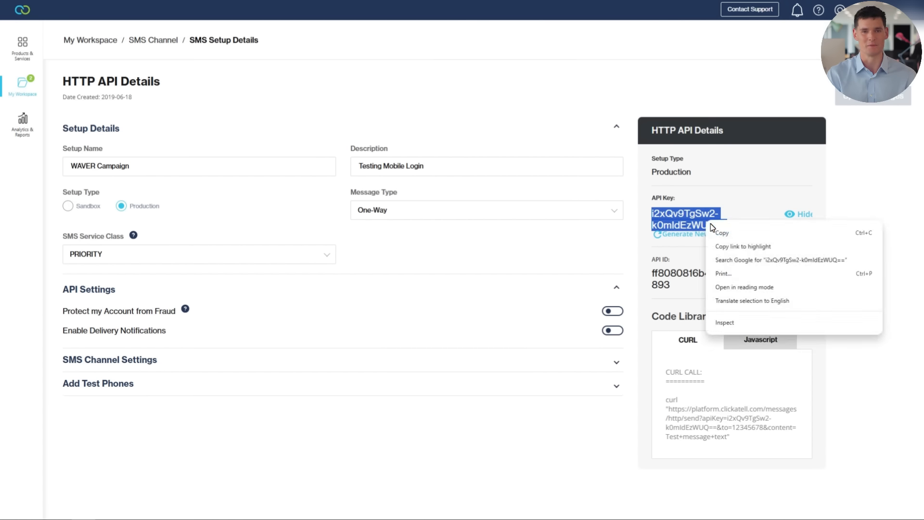
pyautogui.click(722, 233)
# Return to the Waver admin panel and paste the copied key as the Clickatell API Key.
pyautogui.hotkey('alt', 'Tab')
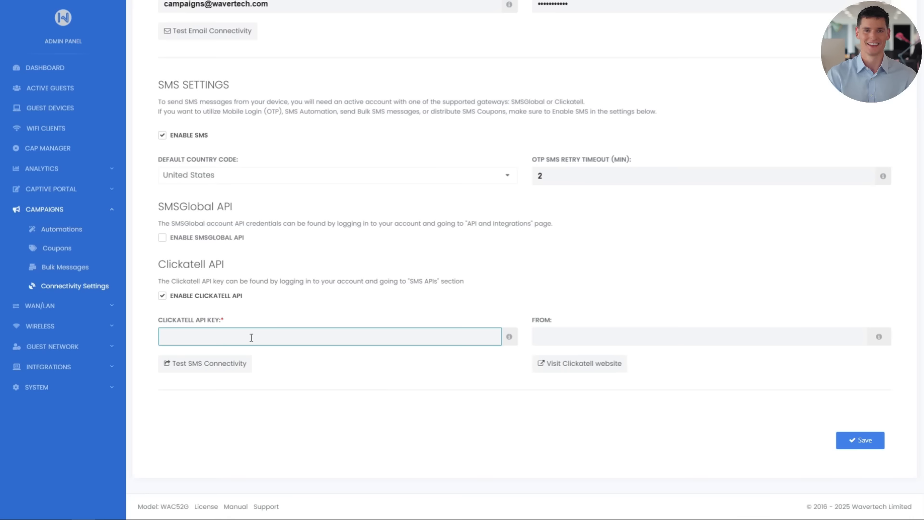
pyautogui.rightClick(251, 337)
pyautogui.click(268, 231)
pyautogui.click(799, 404)
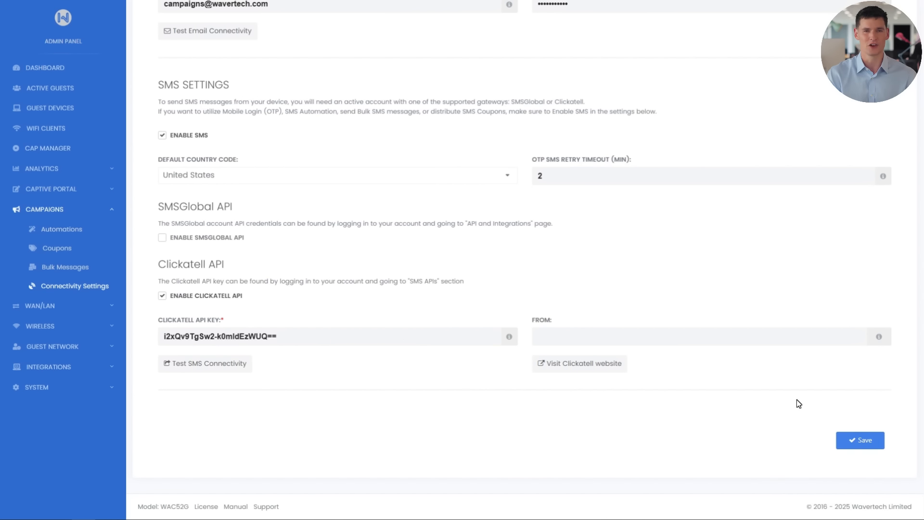
# Open the SMS connectivity test form to view its mobile phone and test message fields, and close it without sending.
pyautogui.click(241, 368)
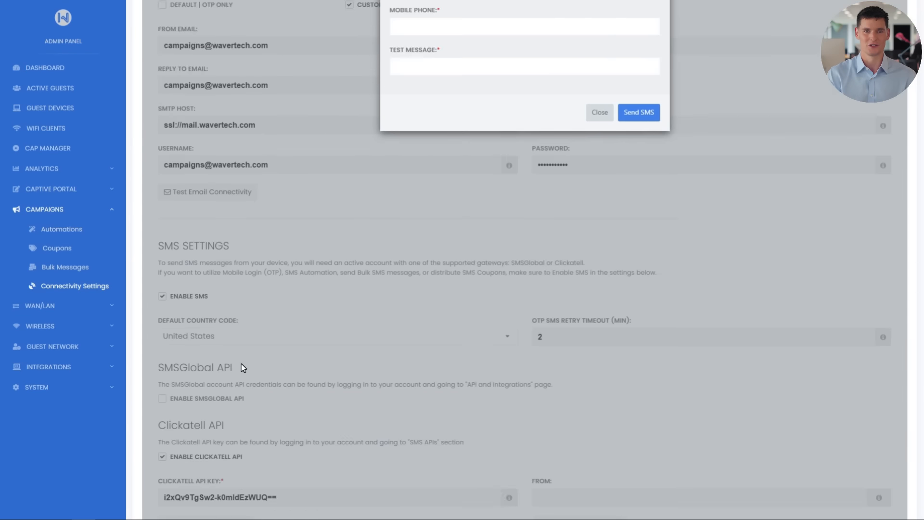
pyautogui.click(598, 242)
pyautogui.scroll(-4, 597, 270)
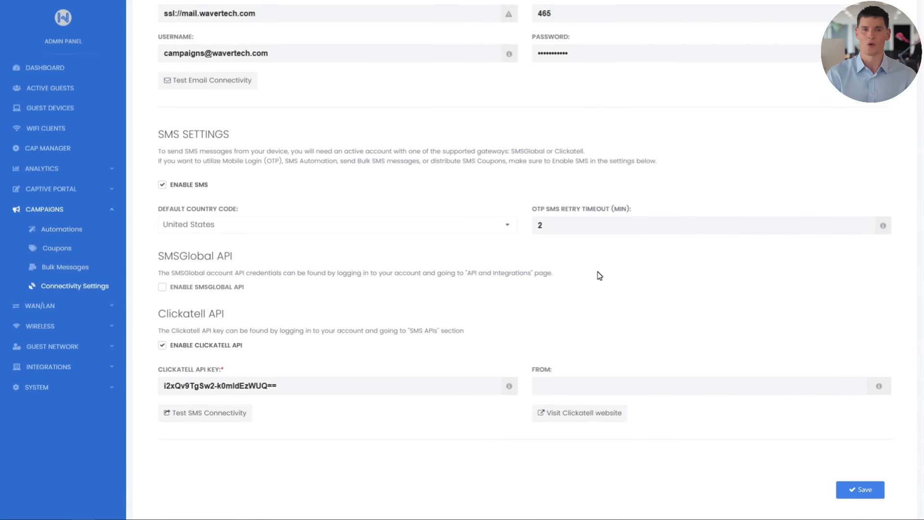
pyautogui.scroll(-2, 597, 274)
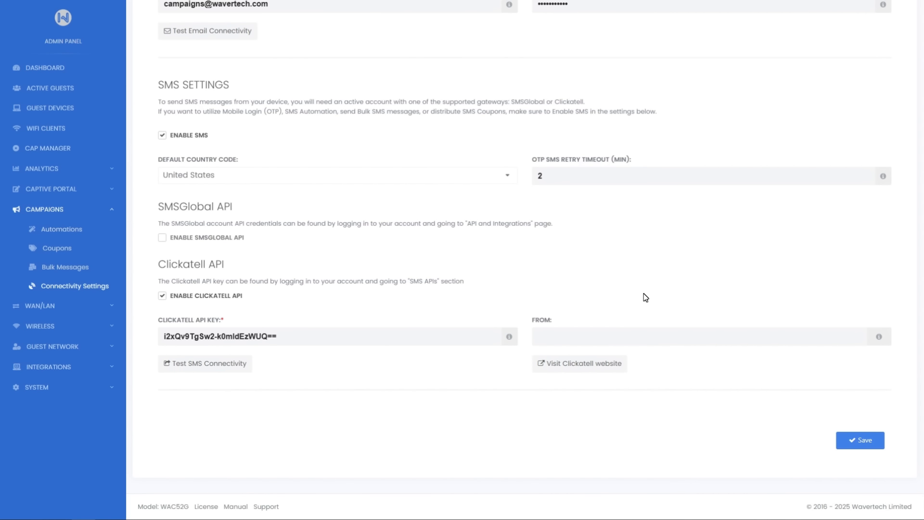
# Create a new campaign automation and title it "Friday Jazz Nights".
pyautogui.click(65, 229)
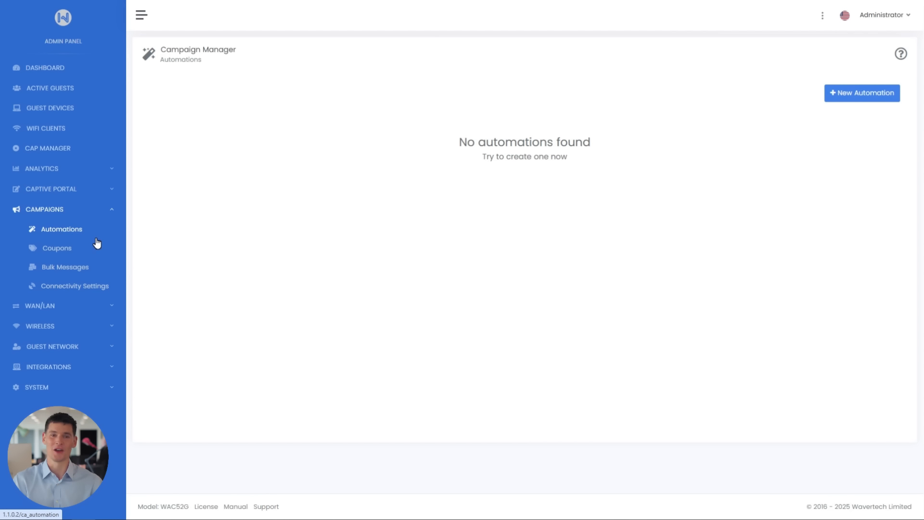
pyautogui.click(841, 101)
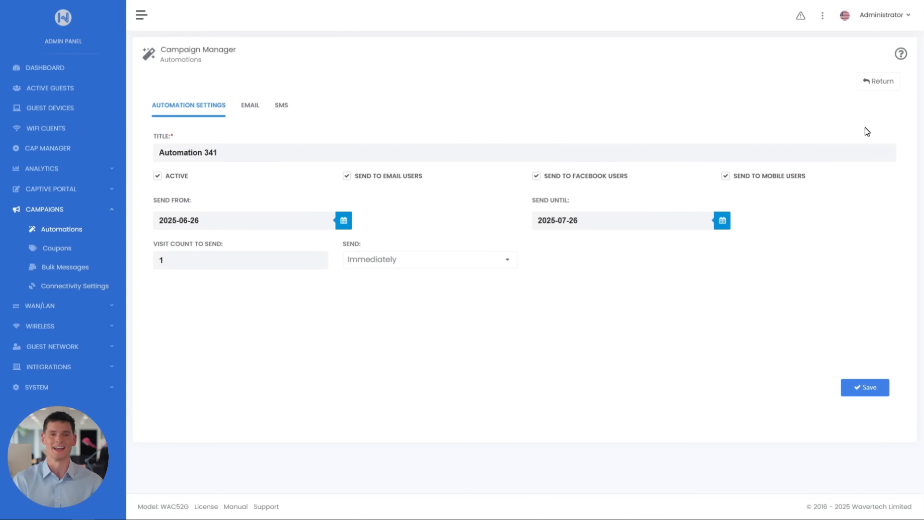
pyautogui.moveTo(376, 149); pyautogui.dragTo(137, 157)
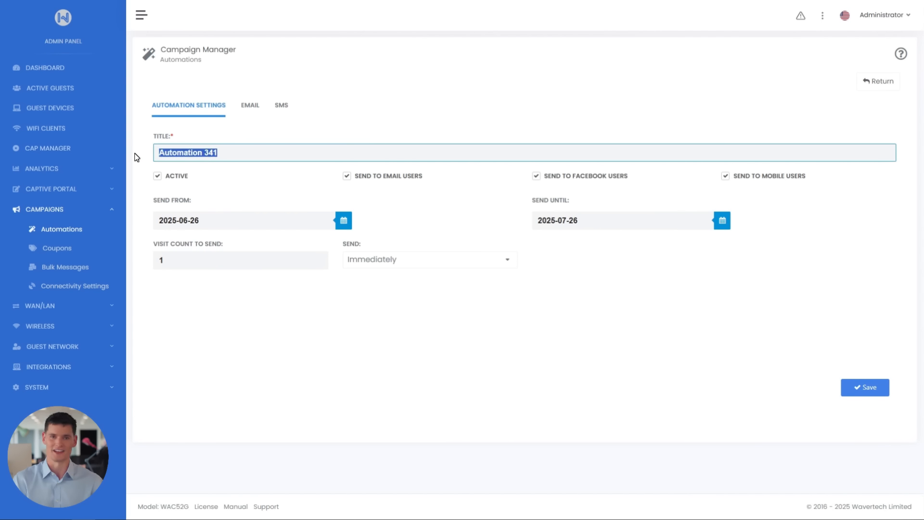
pyautogui.write('ida')
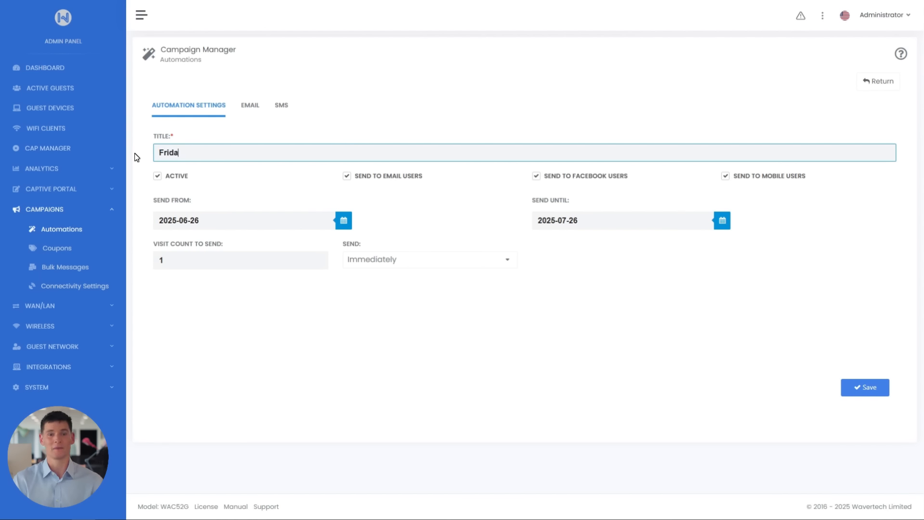
pyautogui.write('y Jazz Nights')
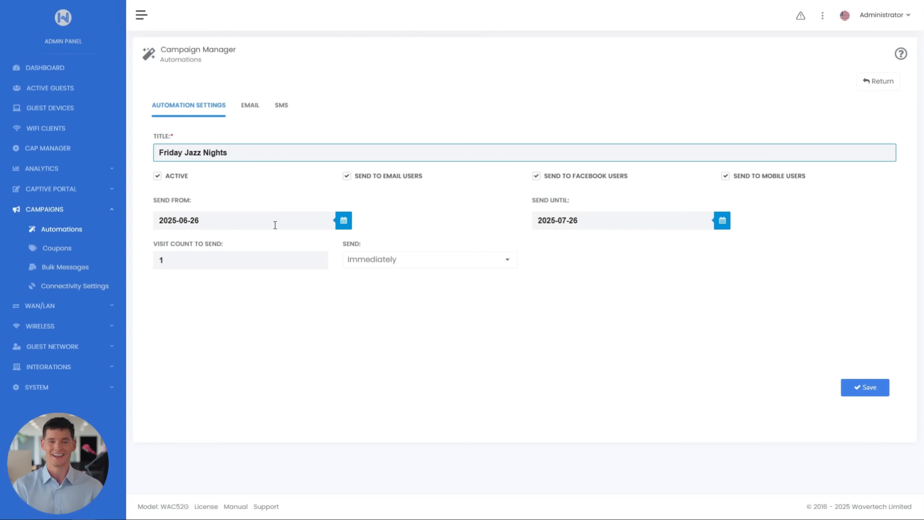
# Set the automation's Send Until date to 2025-08-26, keep sending set to Immediately, and save it.
pyautogui.click(572, 225)
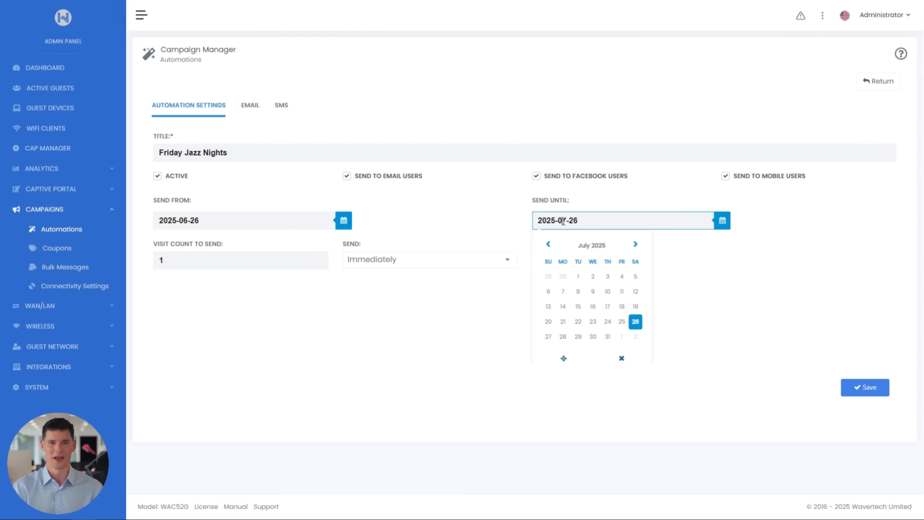
pyautogui.press('BackSpace')
pyautogui.write('8')
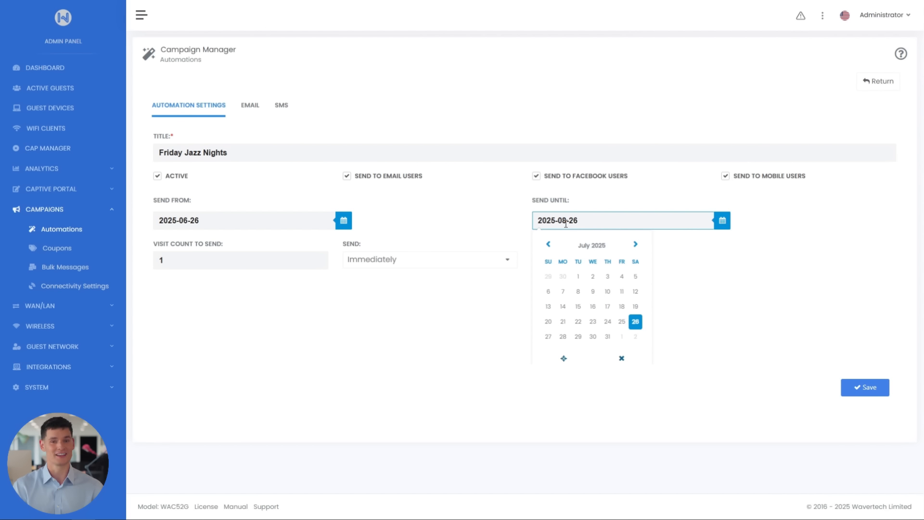
pyautogui.click(679, 241)
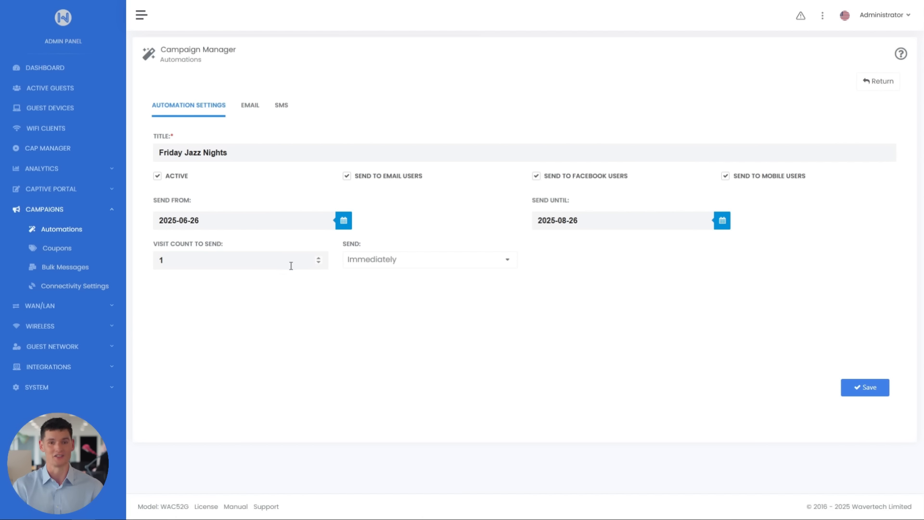
pyautogui.click(418, 263)
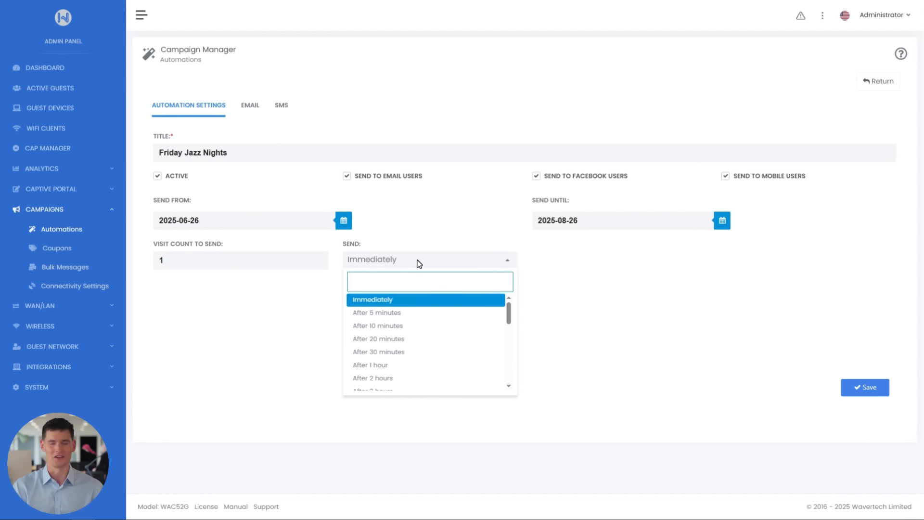
pyautogui.click(418, 263)
pyautogui.click(882, 388)
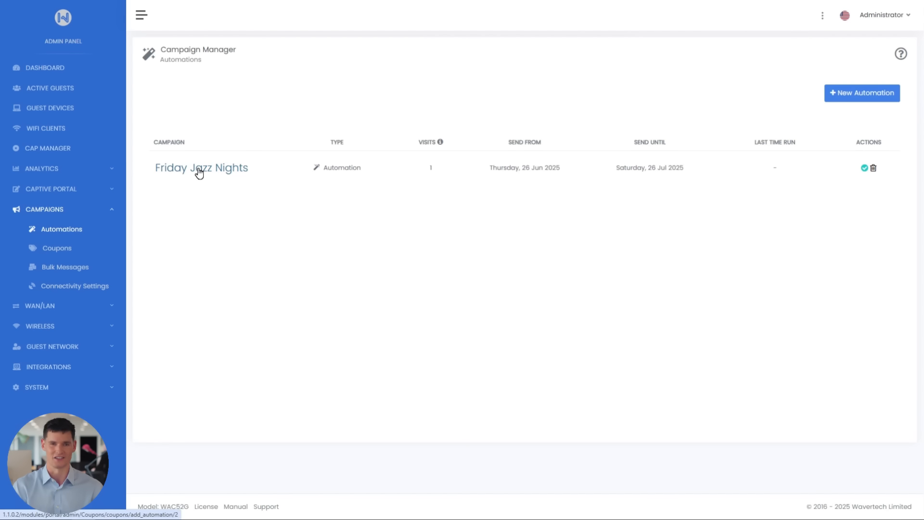
# Reopen the Friday Jazz Nights automation's email content, set the subject to "Friday Jazz Nights" and choose "Green Vintage Cocktail Party Invitation Instagram Post (3).png" as image.
pyautogui.click(198, 171)
pyautogui.click(251, 107)
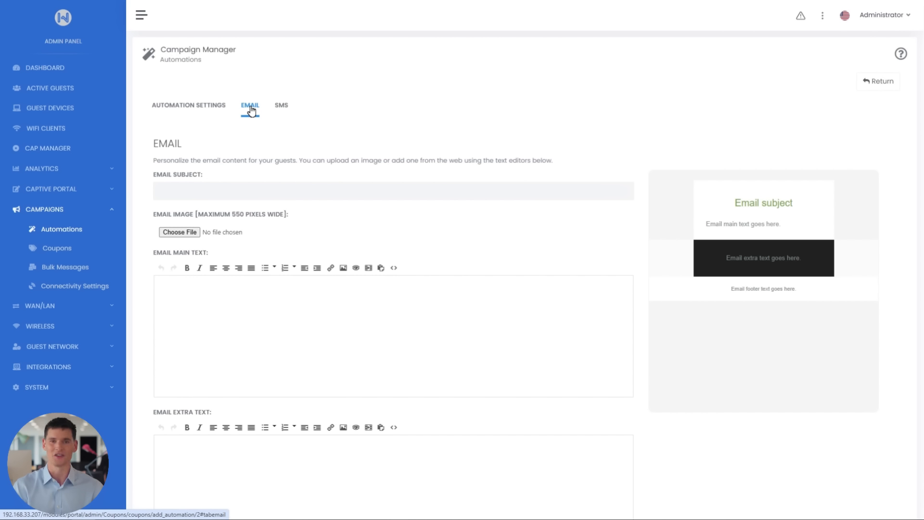
pyautogui.click(254, 195)
pyautogui.write('Friday Jazz Nights')
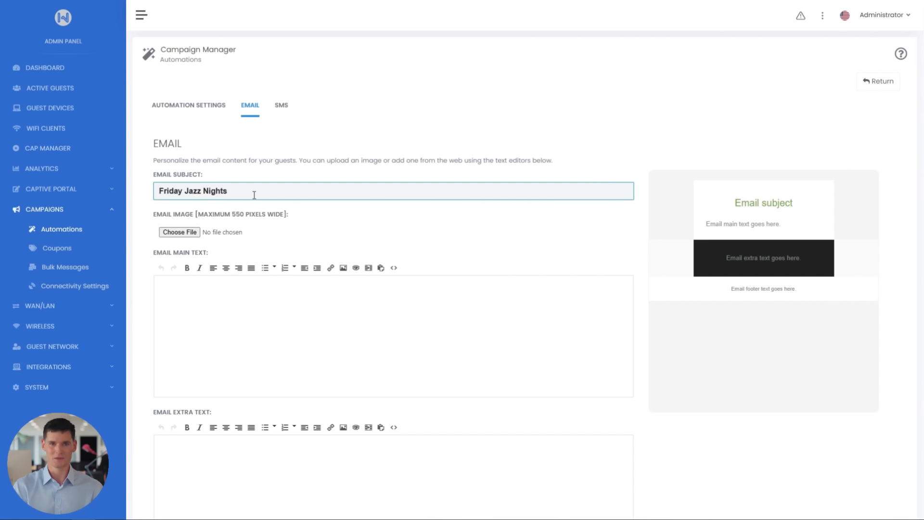
pyautogui.click(190, 232)
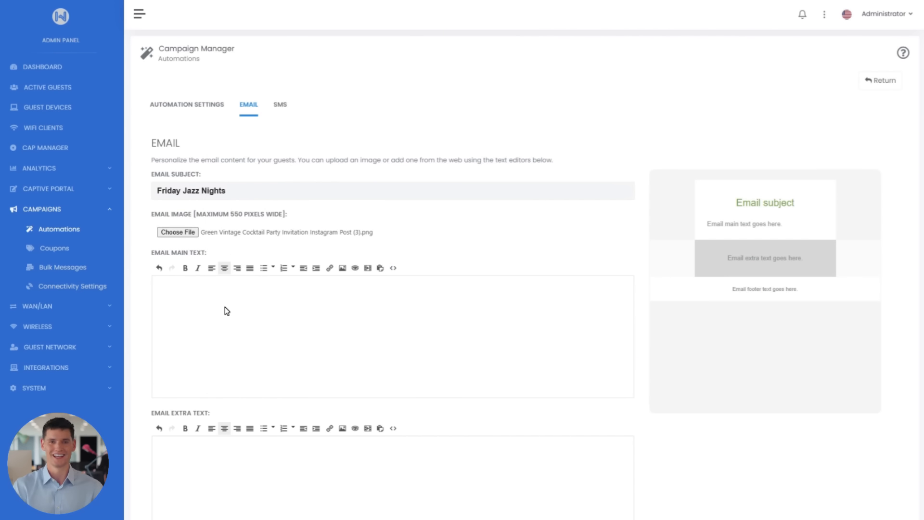
# Paste the Citizen Rooftop Bar live jazz sentence as the email main text and make it bold.
pyautogui.click(201, 283)
pyautogui.hotkey('ctrl', 'v')
pyautogui.moveTo(208, 284); pyautogui.dragTo(620, 274)
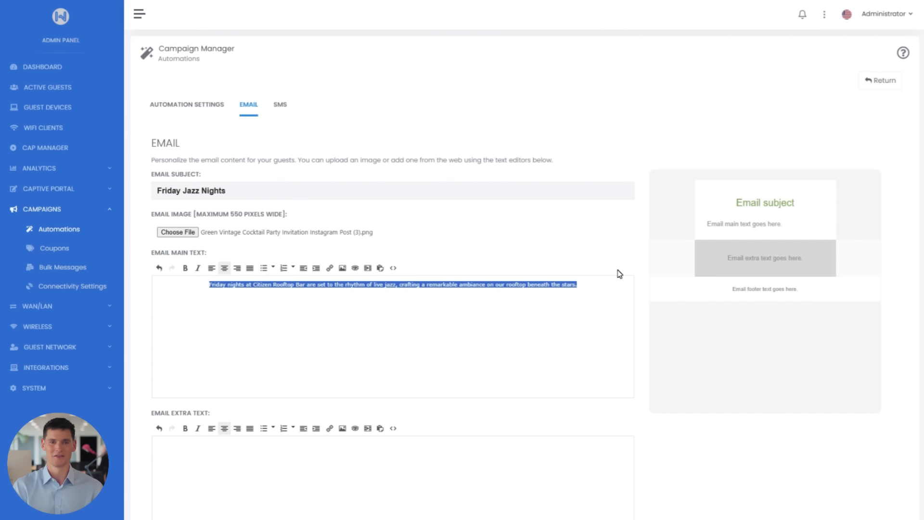
pyautogui.click(185, 268)
pyautogui.click(207, 293)
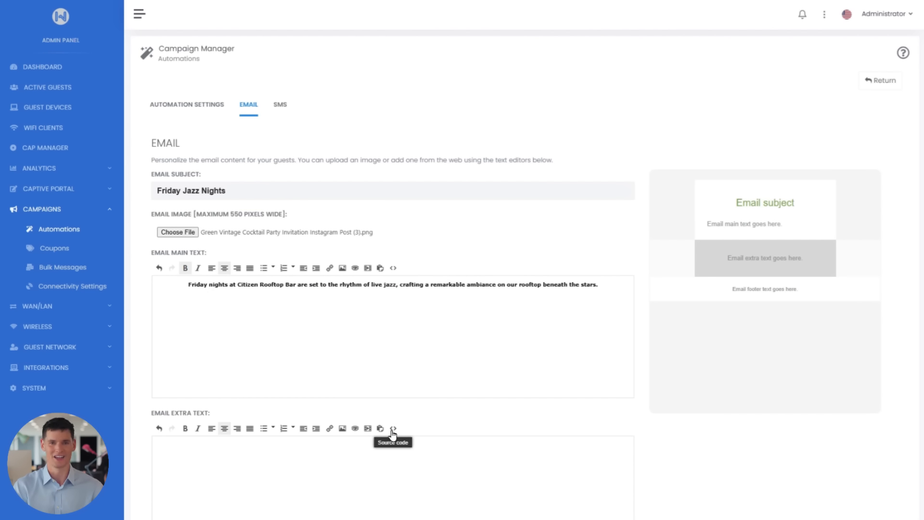
# Paste HTML into the email extra text's source code: centred "Doors open at 9:00 PM" with a reservations link reading "visit our website".
pyautogui.scroll(-4, 393, 434)
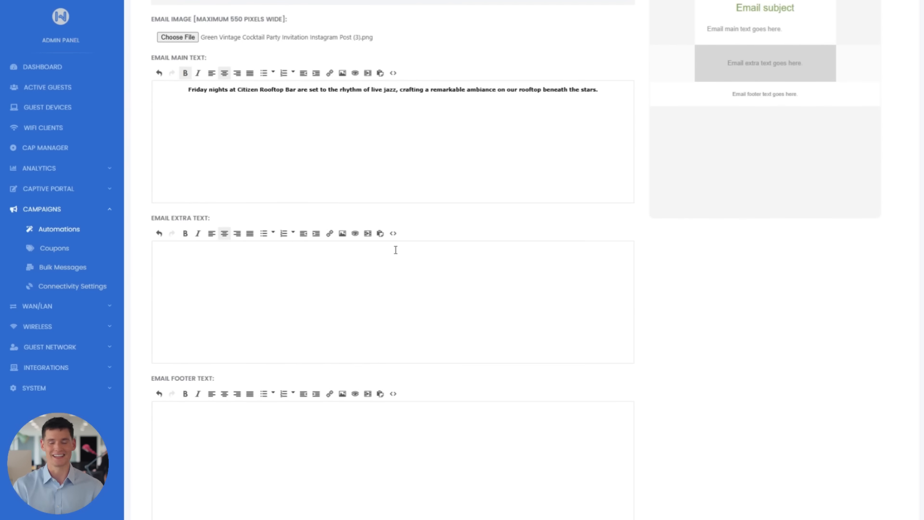
pyautogui.click(393, 234)
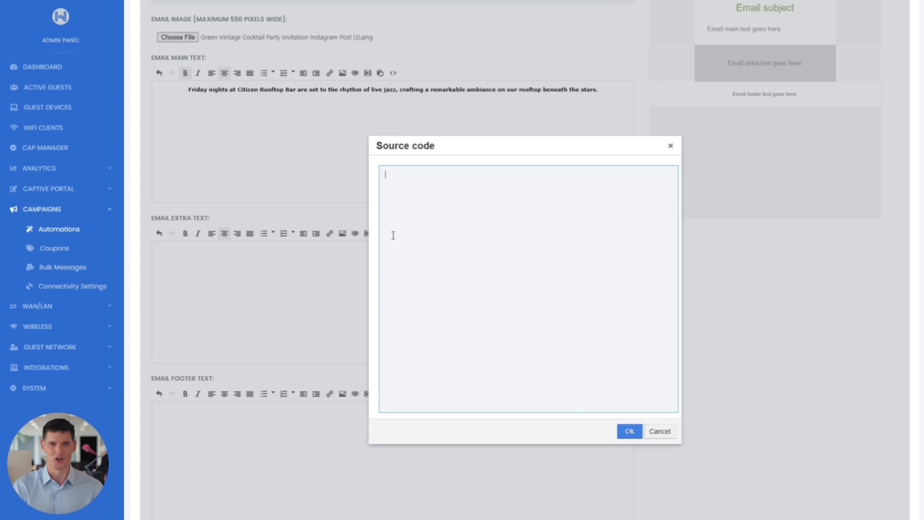
pyautogui.hotkey('ctrl', 'v')
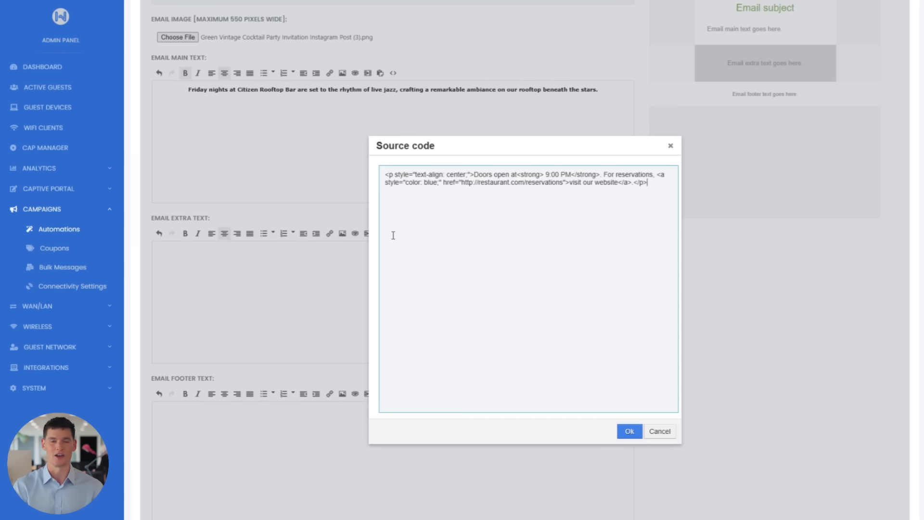
pyautogui.click(628, 434)
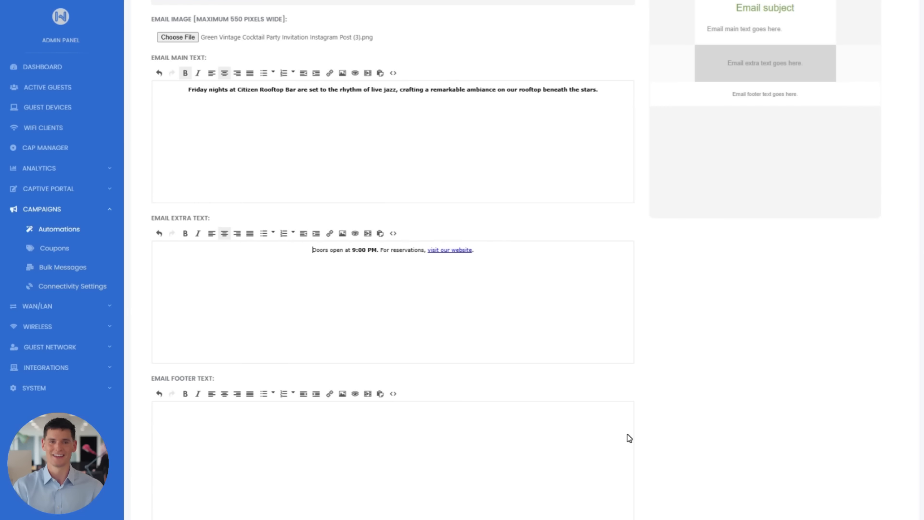
# Insert the Tripadvisor image /assets/webroot/files/filename/download.png into the email footer text with a height of 50.
pyautogui.scroll(-3, 629, 438)
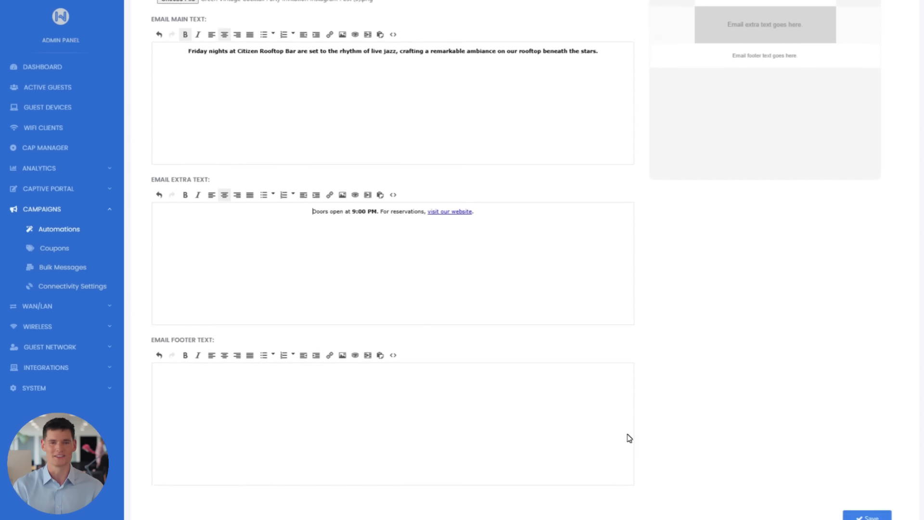
pyautogui.click(343, 247)
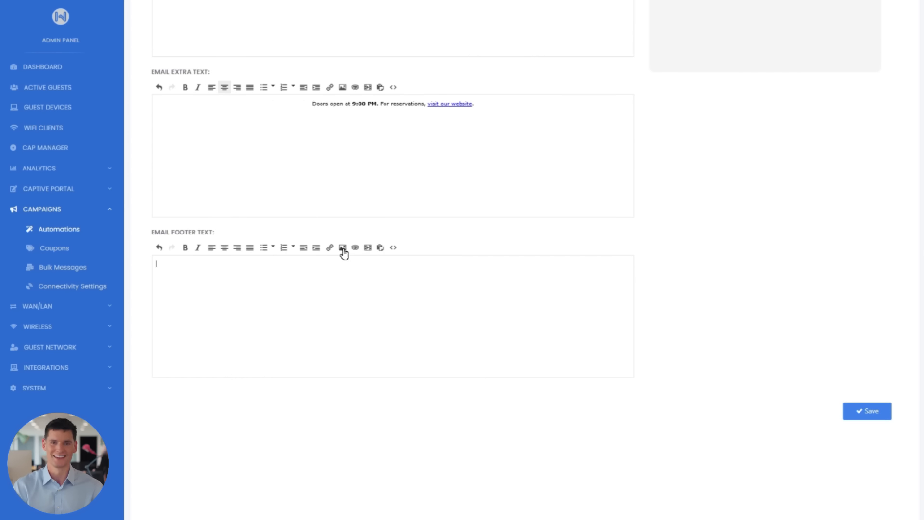
pyautogui.write('/assets/webroot/files/filename/download.png')
pyautogui.click(545, 162)
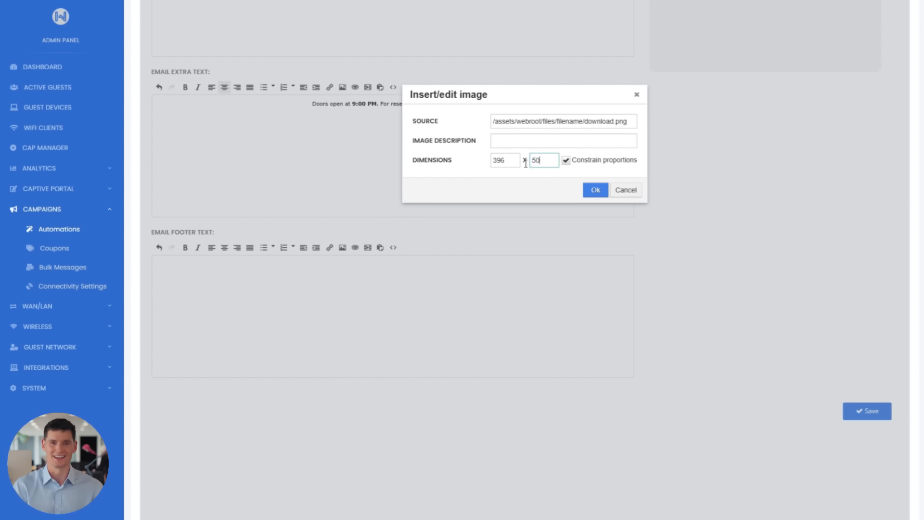
pyautogui.click(595, 190)
# Insert the instagram_logo.jpg image from /assets/webroot/files/filename into the email footer with a height of 50.
pyautogui.click(342, 249)
pyautogui.write('/assets/webroot/files/filename/instagram_logo.jpg')
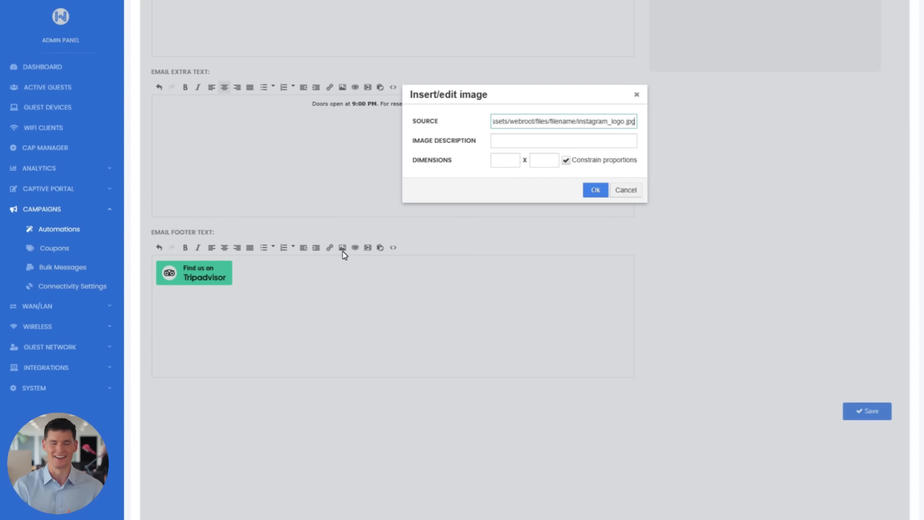
pyautogui.click(543, 162)
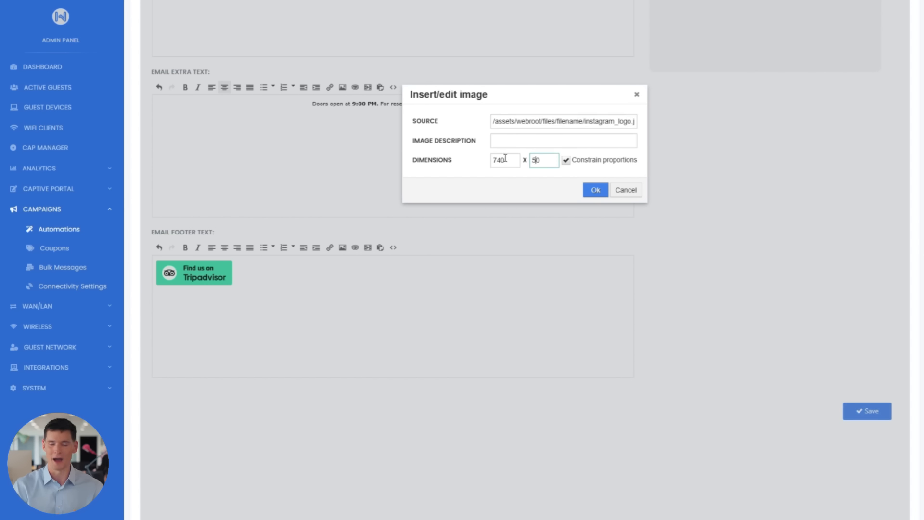
pyautogui.press('Return')
pyautogui.click(326, 331)
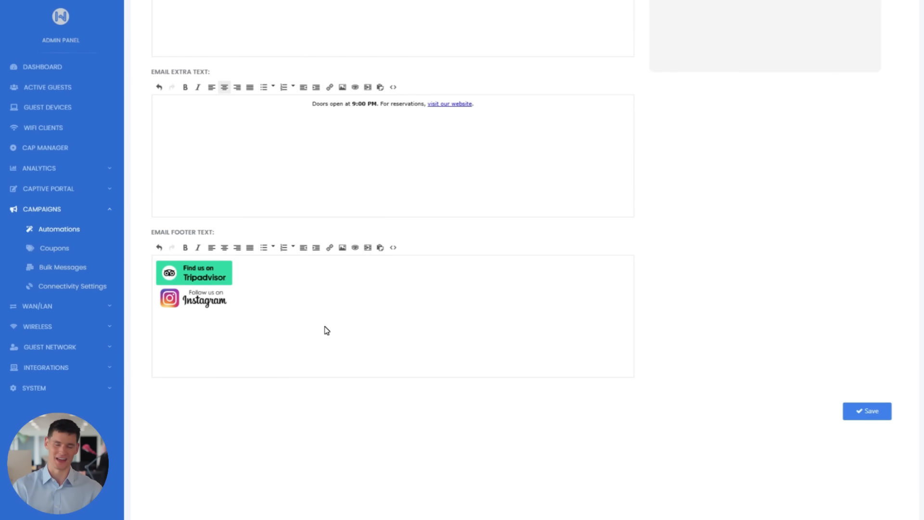
# Open the captive portal's Legal Compliance settings for the Unsubscribe page and copy its public URL.
pyautogui.click(111, 191)
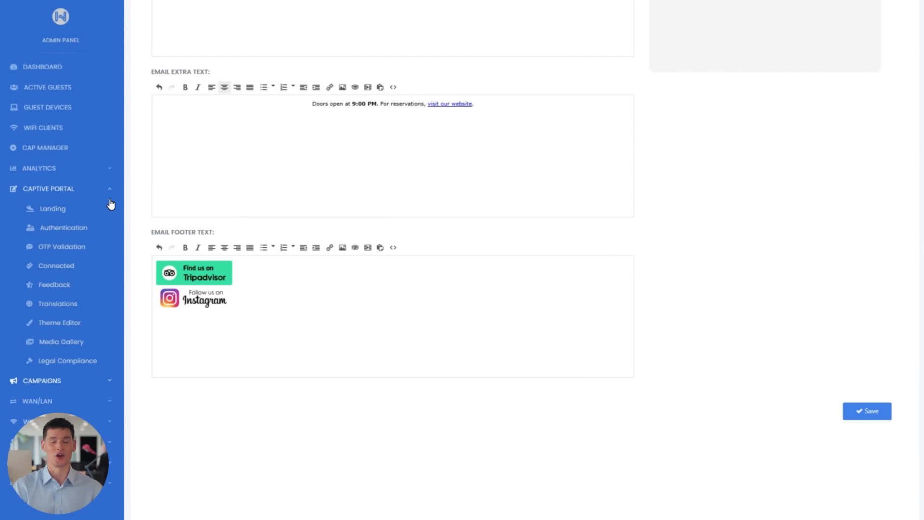
pyautogui.click(73, 360)
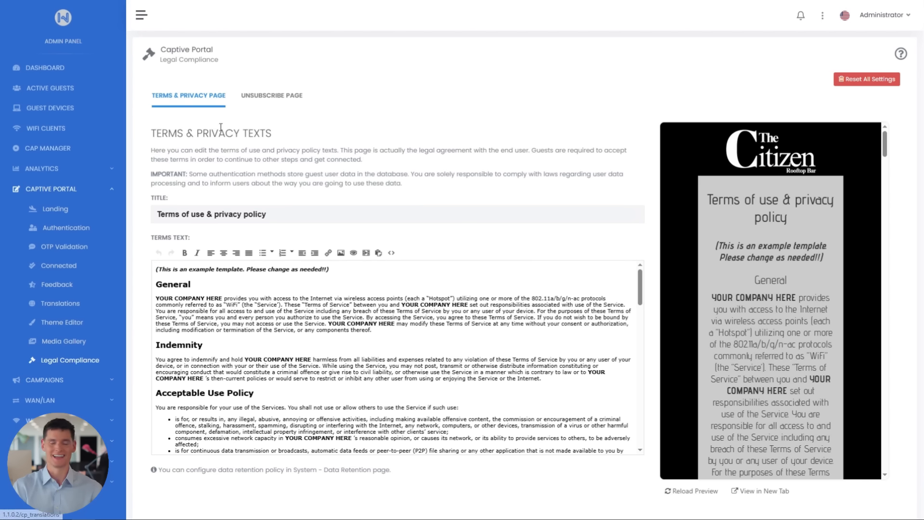
pyautogui.click(273, 95)
pyautogui.scroll(-5, 299, 186)
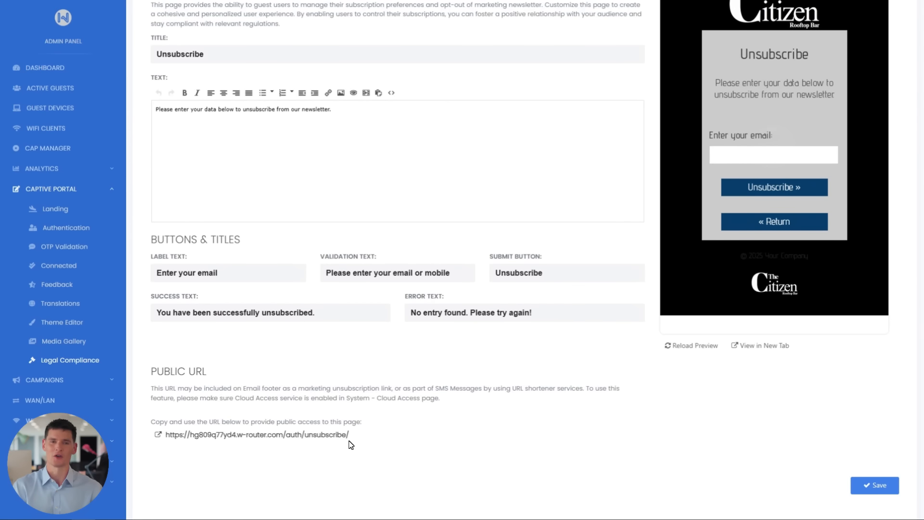
pyautogui.moveTo(179, 445); pyautogui.dragTo(165, 432)
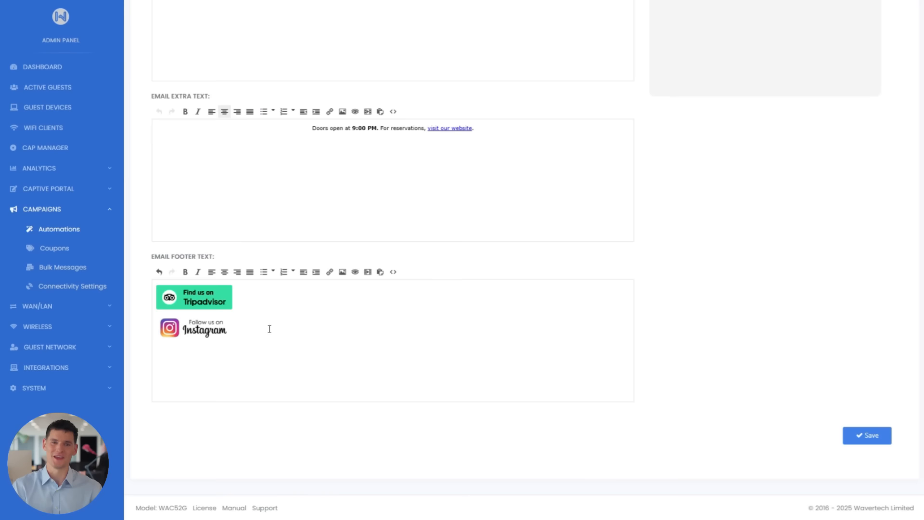
# Return to the automation email, add an "unsubscribe here" link through the footer's source code, centre it, and save the automation.
pyautogui.click(392, 271)
pyautogui.click(504, 47)
pyautogui.write('<a href="http://unsubscribe-link-FROM CLOUD ACCESSS PAGE.com" style="color:blue;">unsubscribe here</a>')
pyautogui.click(629, 246)
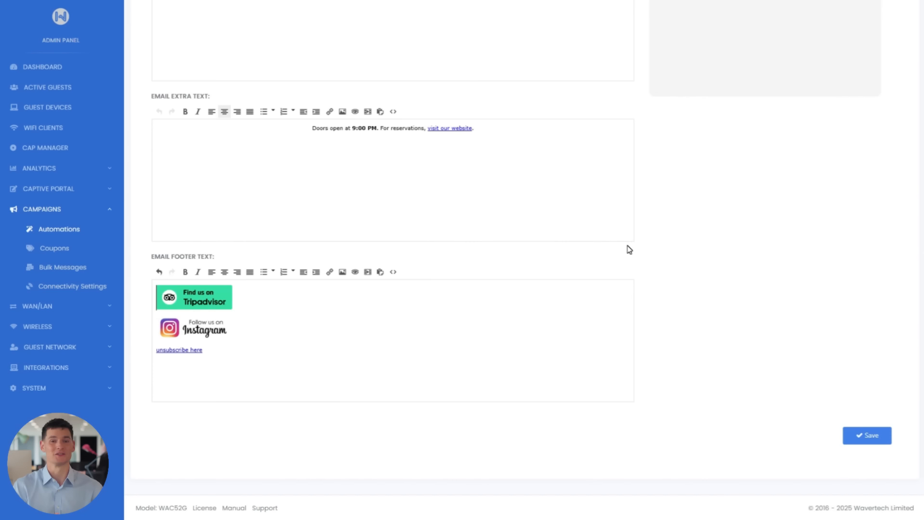
pyautogui.moveTo(272, 345); pyautogui.dragTo(157, 350)
pyautogui.click(225, 271)
pyautogui.click(356, 368)
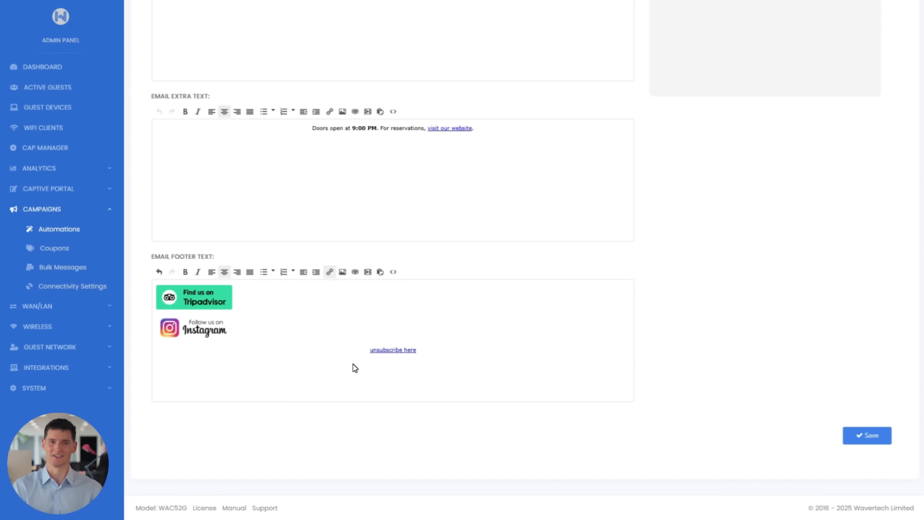
pyautogui.click(872, 442)
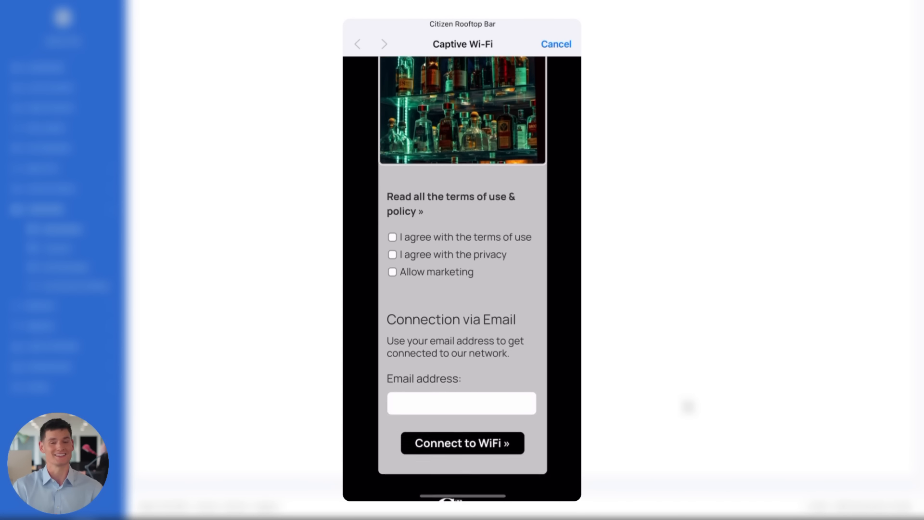
# On the phone's captive portal, accept the terms, privacy and marketing options, enter the guest's email address and connect to the WiFi.
pyautogui.click(392, 172)
pyautogui.click(393, 189)
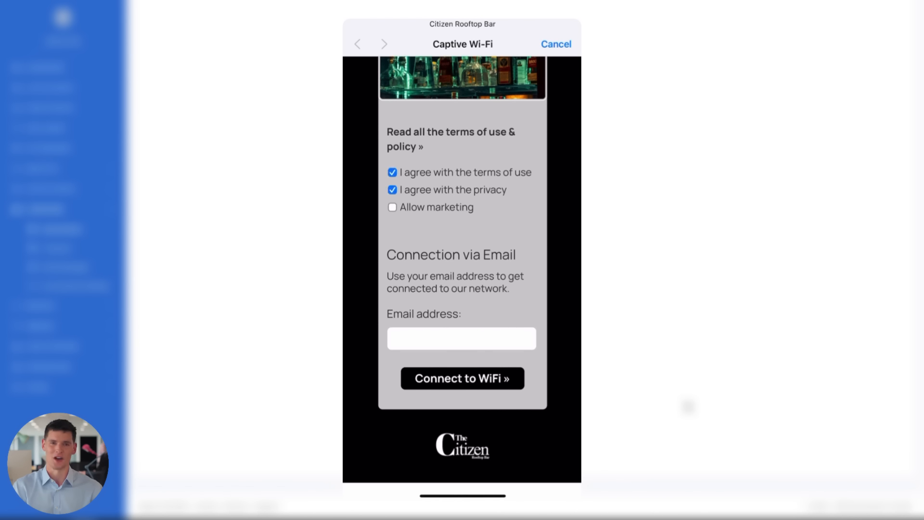
pyautogui.click(392, 207)
pyautogui.click(462, 338)
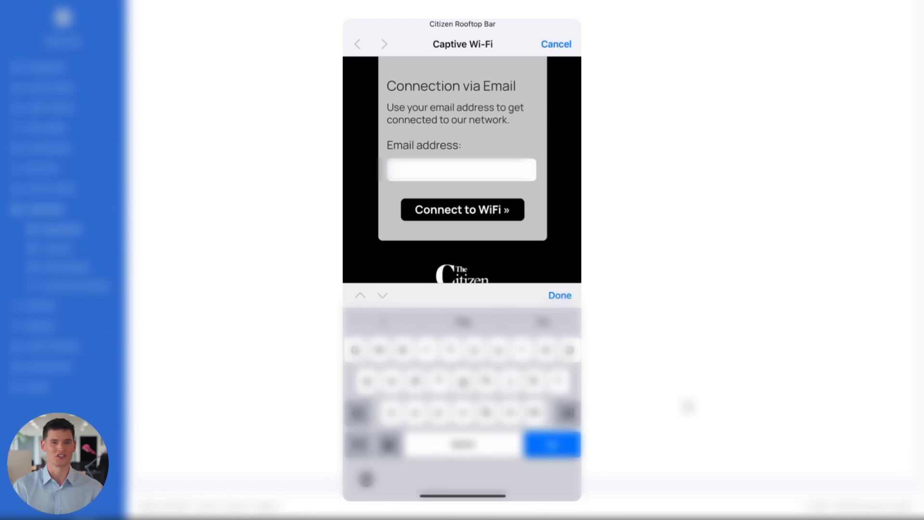
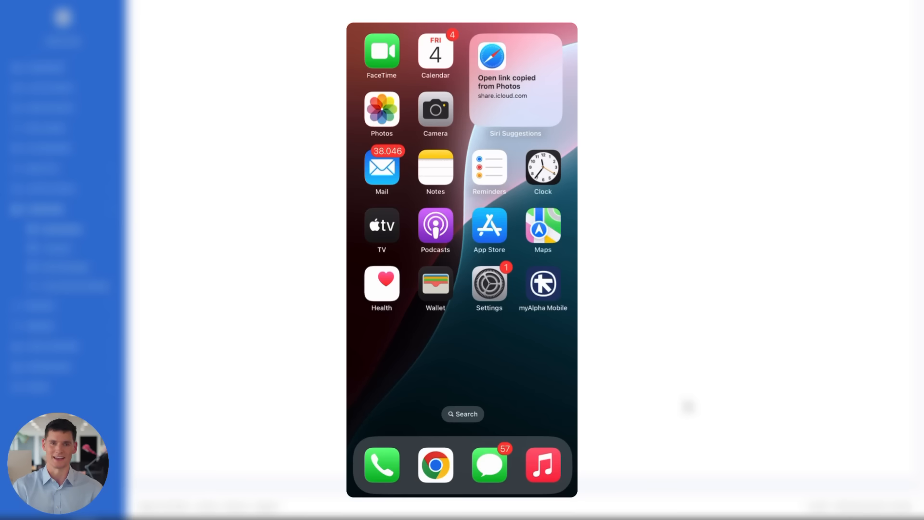
pyautogui.click(382, 168)
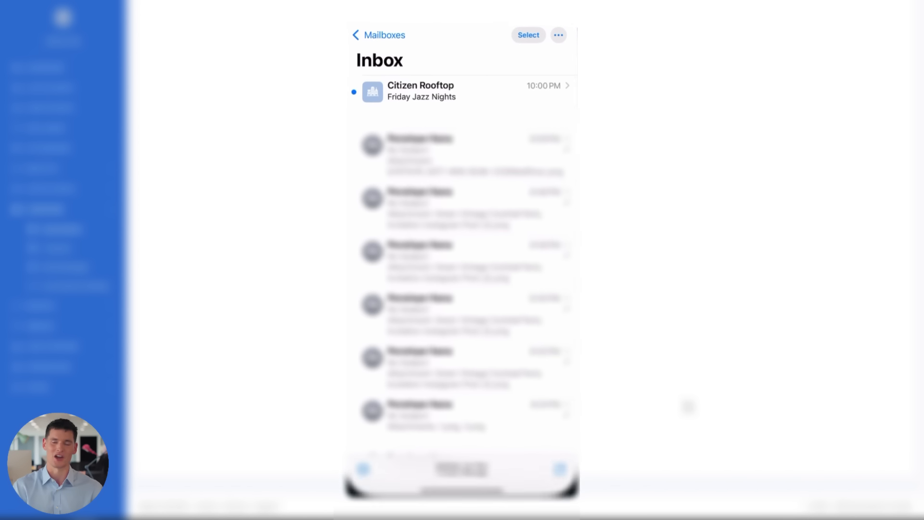
# Open the Friday Jazz Nights email in the phone's inbox and review its banner, reservation link and footer.
pyautogui.click(422, 89)
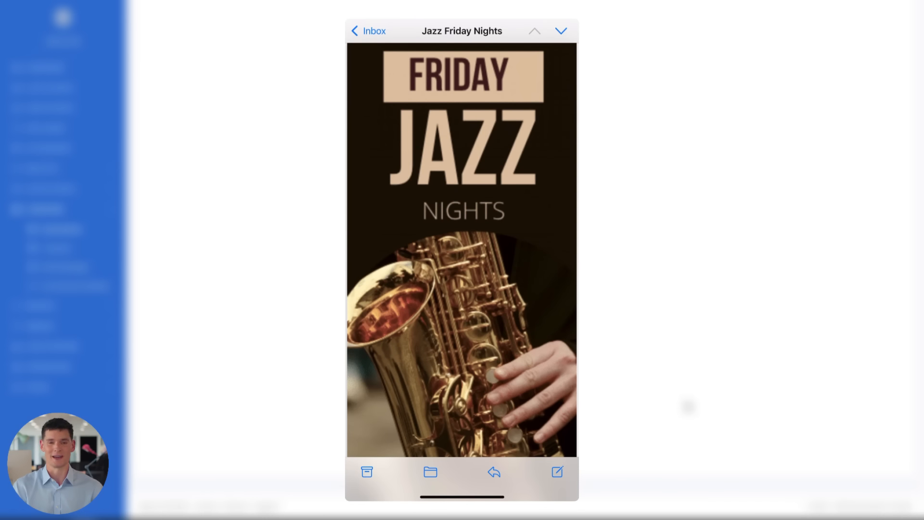
pyautogui.scroll(-6, 462, 270)
pyautogui.scroll(-2, 462, 269)
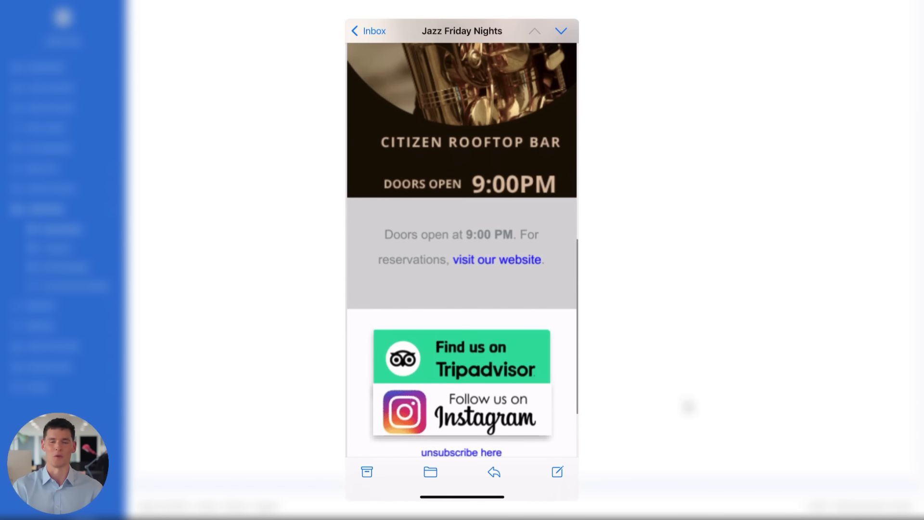
pyautogui.scroll(1, 462, 270)
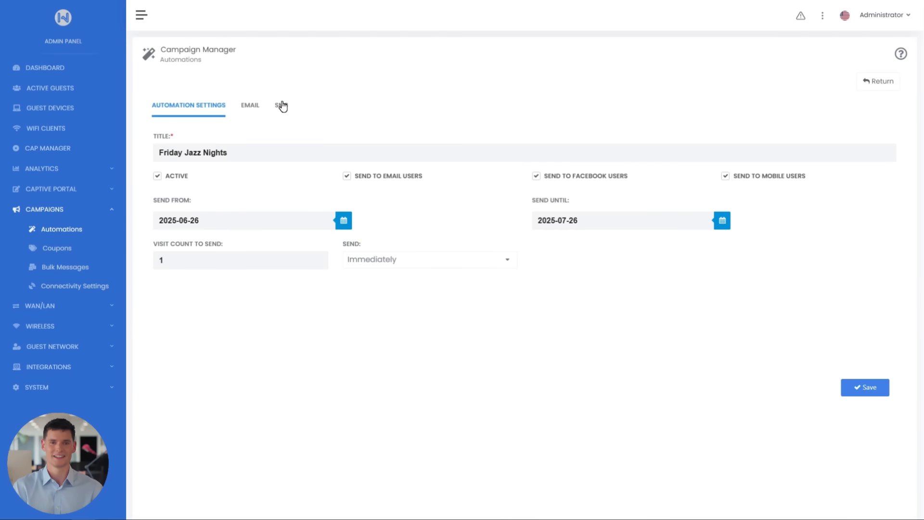
# Replace the Friday Jazz Nights automation's SMS text with the live jazz message and "visit our website" reservations link, and save.
pyautogui.click(282, 106)
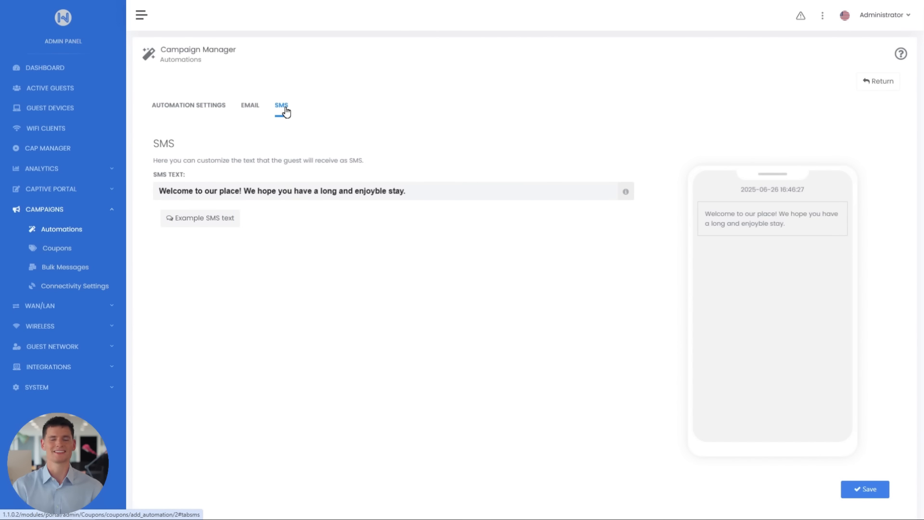
pyautogui.moveTo(420, 194); pyautogui.dragTo(156, 192)
pyautogui.write('Friday nights at Citizen Rooftop Bar move to the rhythm of live jazz, crafting a special ambiance on our rooftop beneath the stars. Doors open at 9 PM. For reservations, <a href="http://restaurant.com/reservations" style="color:blue;">visit our website</a>')
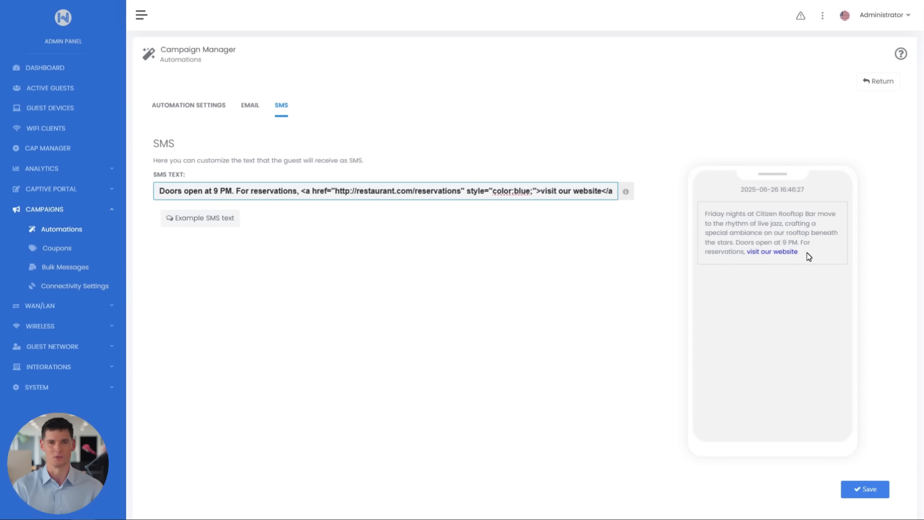
pyautogui.click(865, 490)
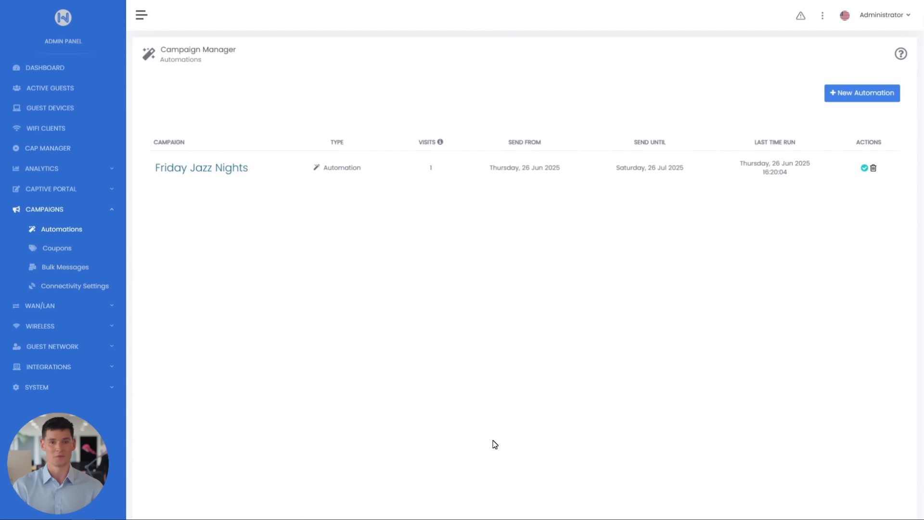
# Create a new coupon campaign titled "20% Discount".
pyautogui.click(44, 250)
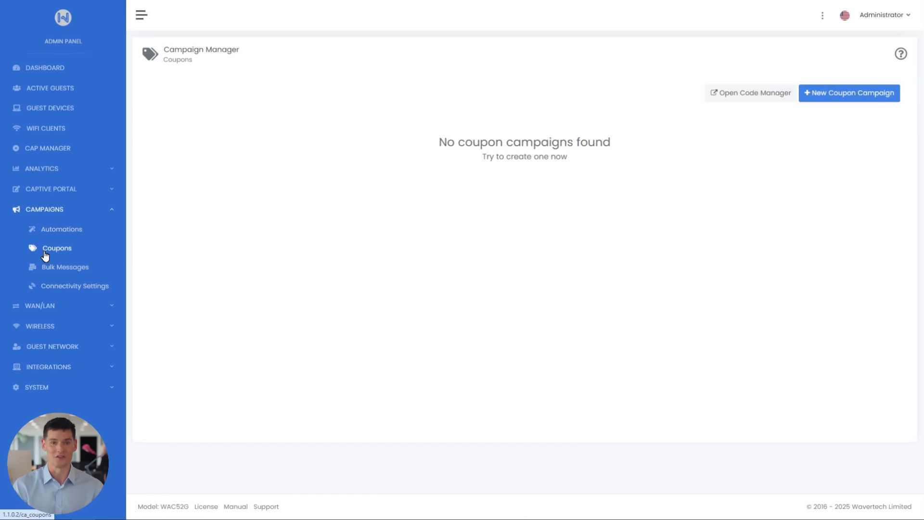
pyautogui.click(862, 101)
pyautogui.moveTo(367, 153); pyautogui.dragTo(133, 162)
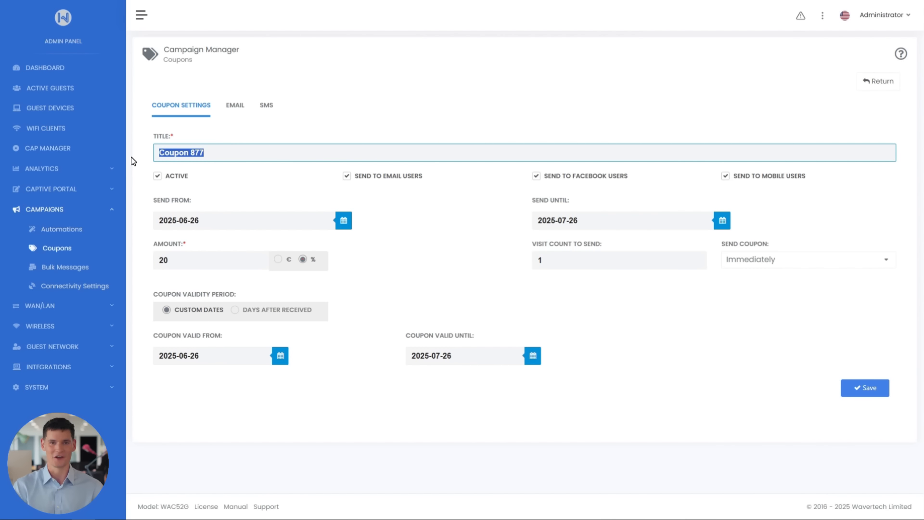
pyautogui.write('20% Disco')
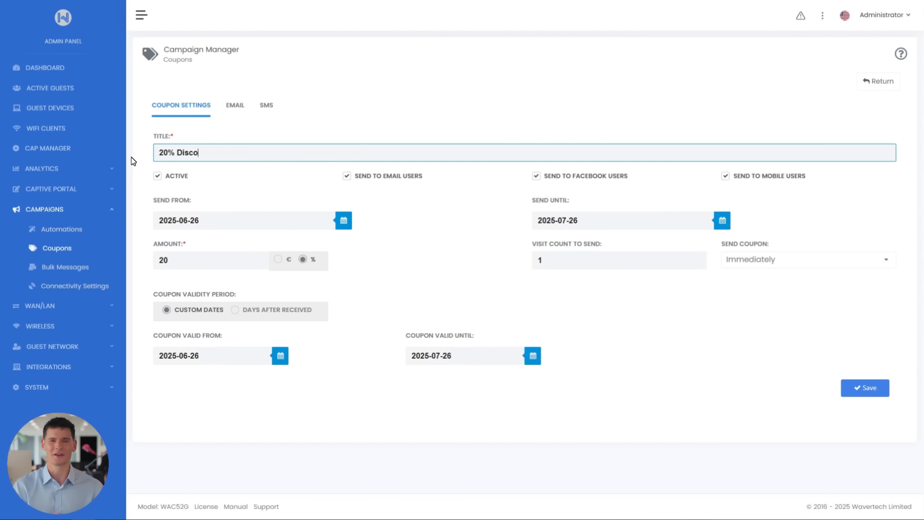
pyautogui.write('unt')
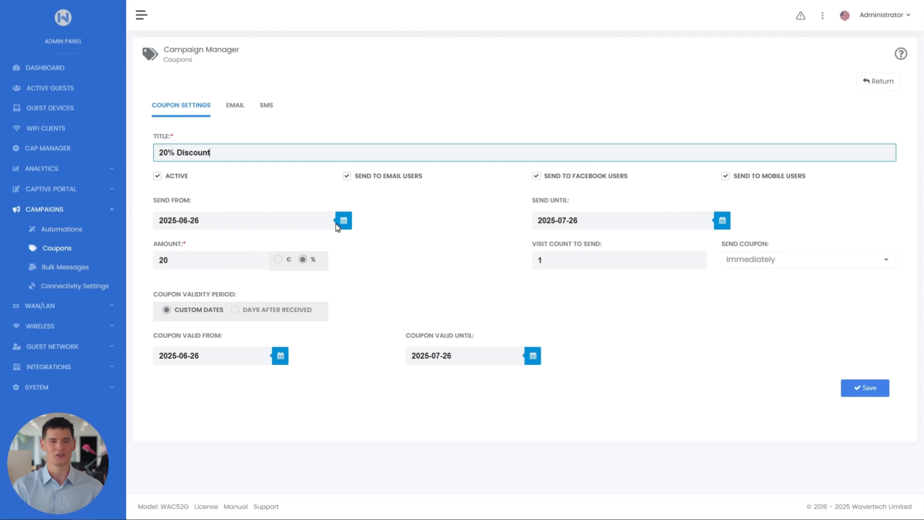
# Set the coupon to send until 2025-08-26, with an amount of 20%, a visit count of 1 and immediate sending.
pyautogui.click(568, 222)
pyautogui.press('BackSpace')
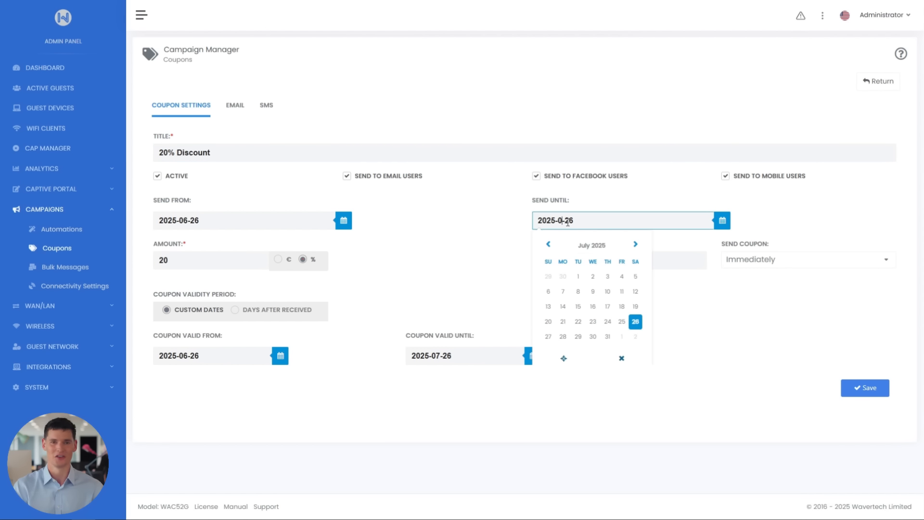
pyautogui.write('8')
pyautogui.click(518, 222)
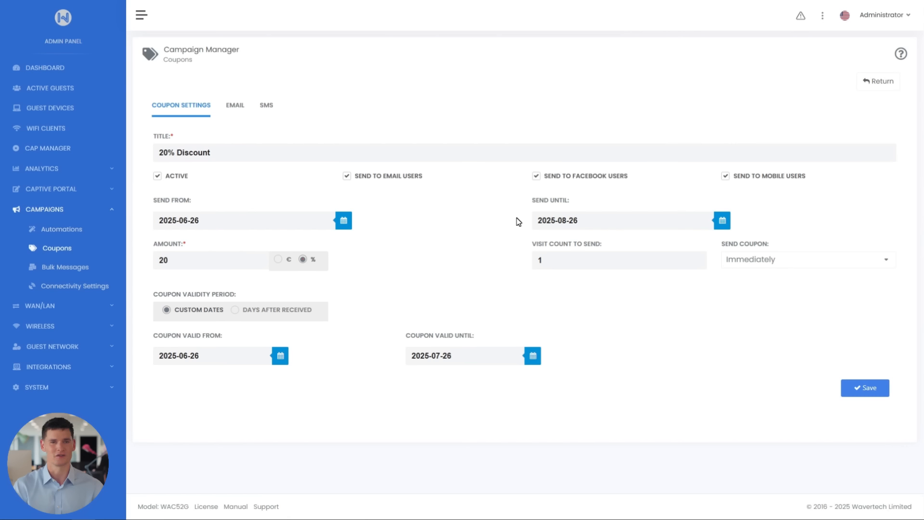
pyautogui.click(233, 263)
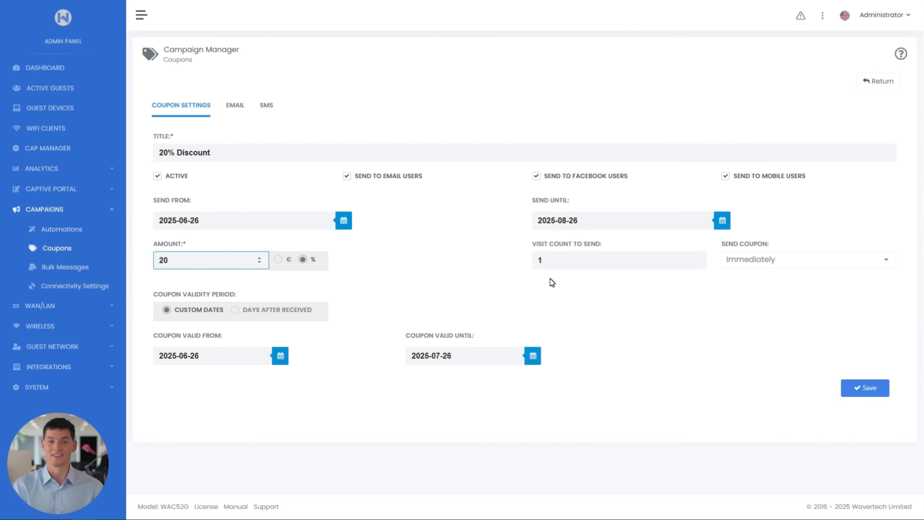
pyautogui.click(565, 260)
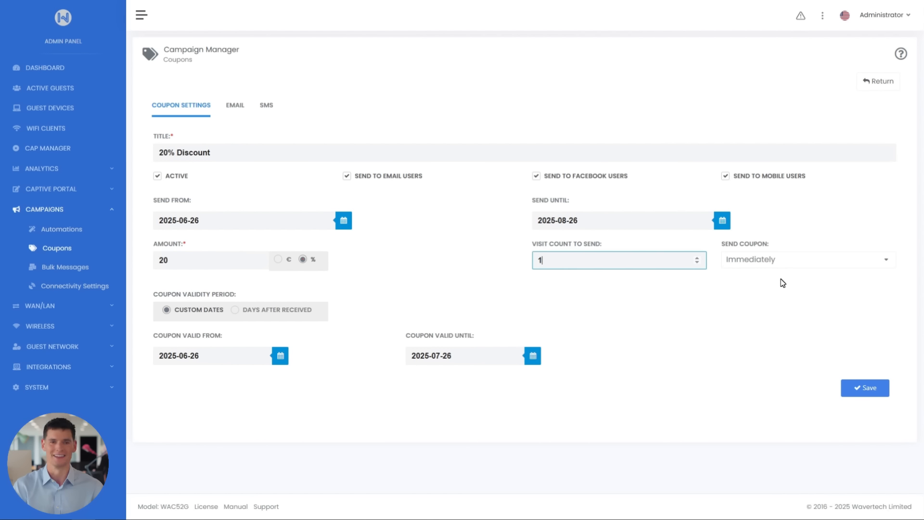
pyautogui.click(789, 262)
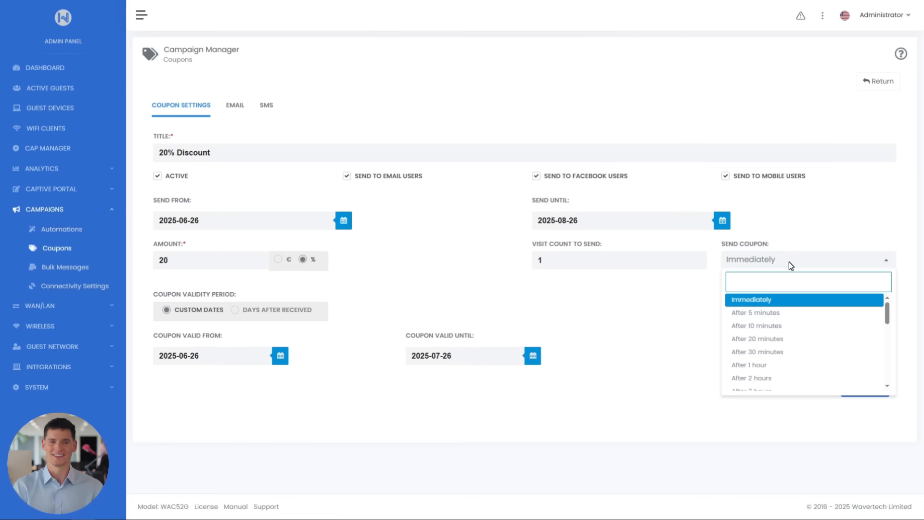
pyautogui.click(790, 300)
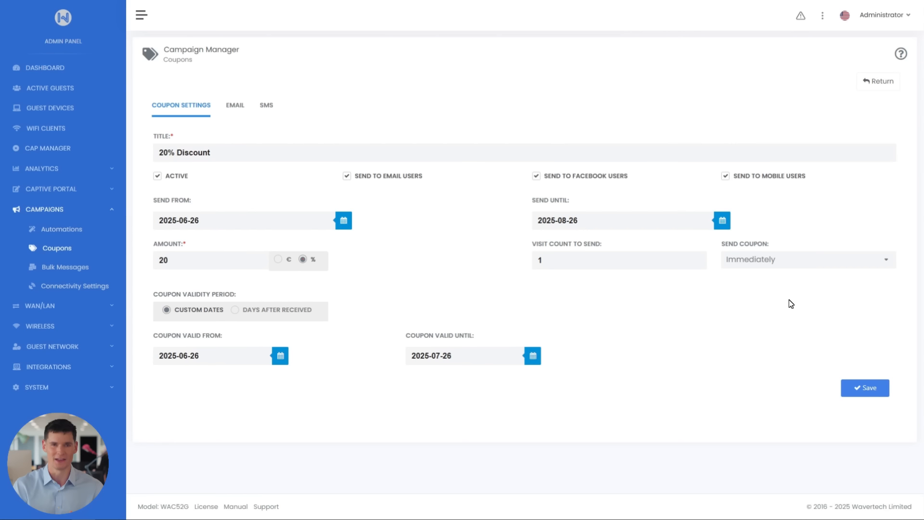
# Make the coupon valid for 15 days after it is received and save the campaign.
pyautogui.click(234, 310)
pyautogui.click(196, 347)
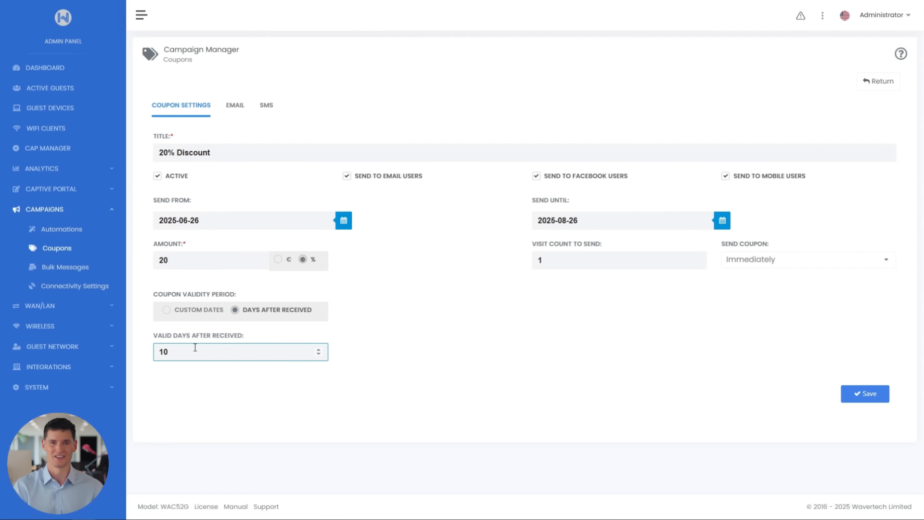
pyautogui.press('BackSpace')
pyautogui.write('5')
pyautogui.click(250, 405)
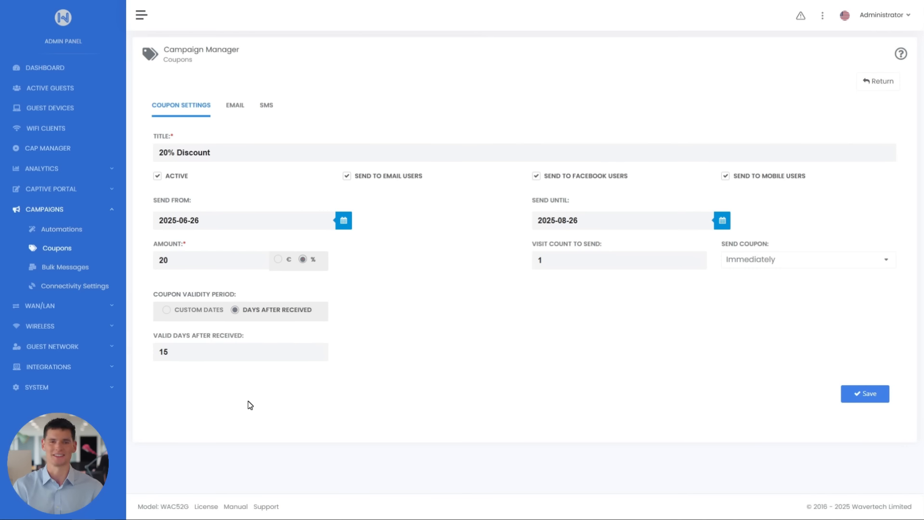
pyautogui.click(848, 393)
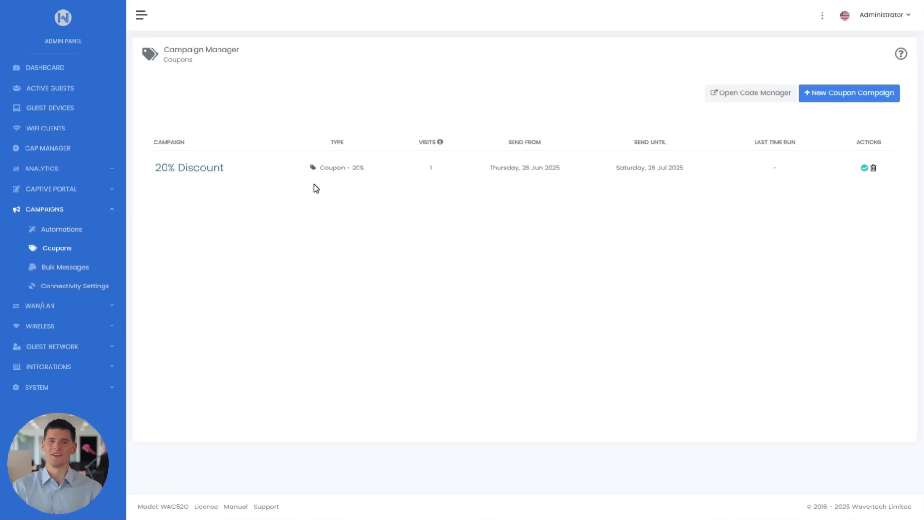
# Reopen the 20% Discount coupon and set its email subject to "20% Discount on your next visit.".
pyautogui.click(203, 172)
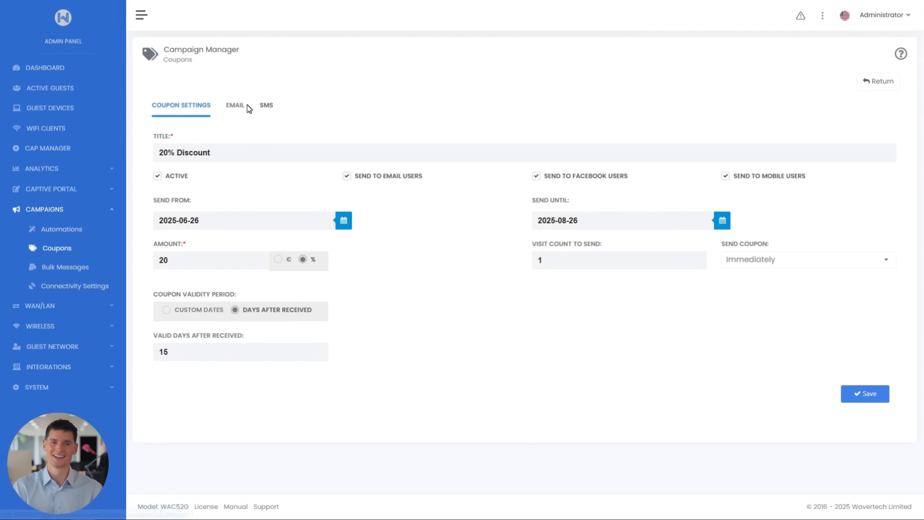
pyautogui.click(238, 106)
pyautogui.click(227, 200)
pyautogui.write('20')
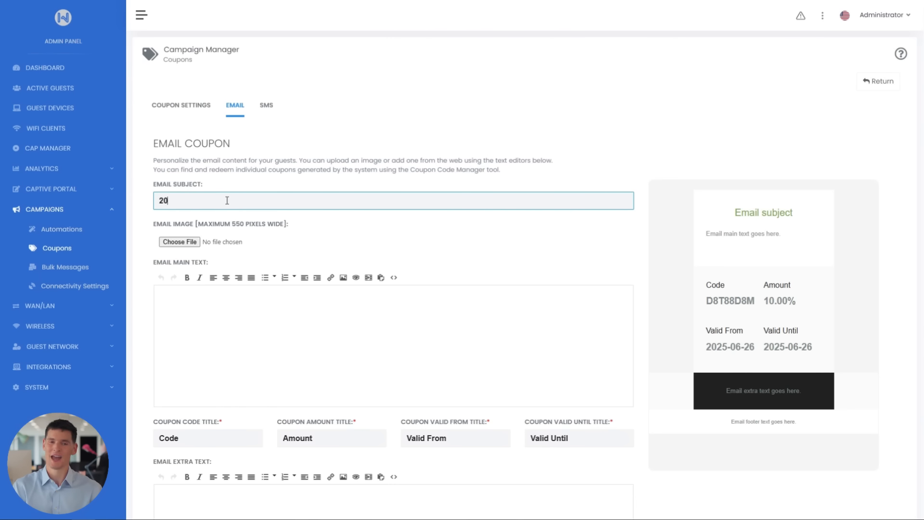
pyautogui.write('% Discount on your ne')
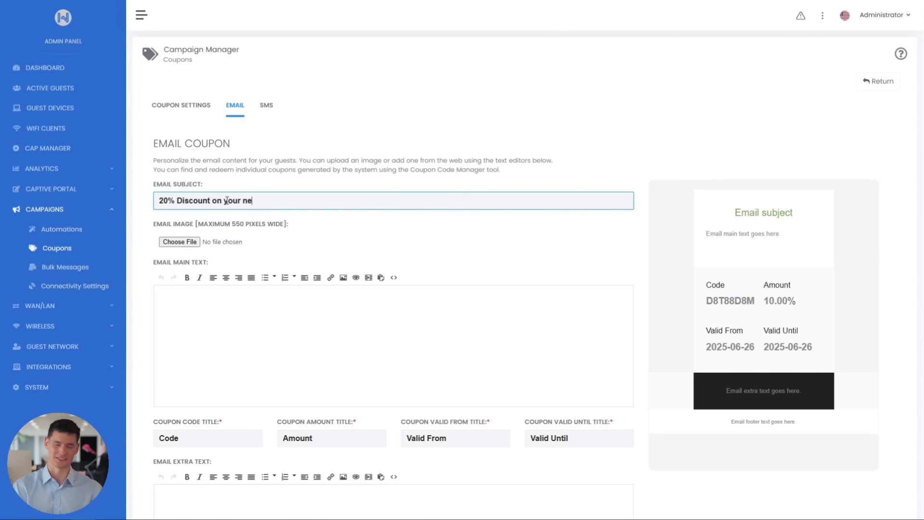
pyautogui.write('xt visit')
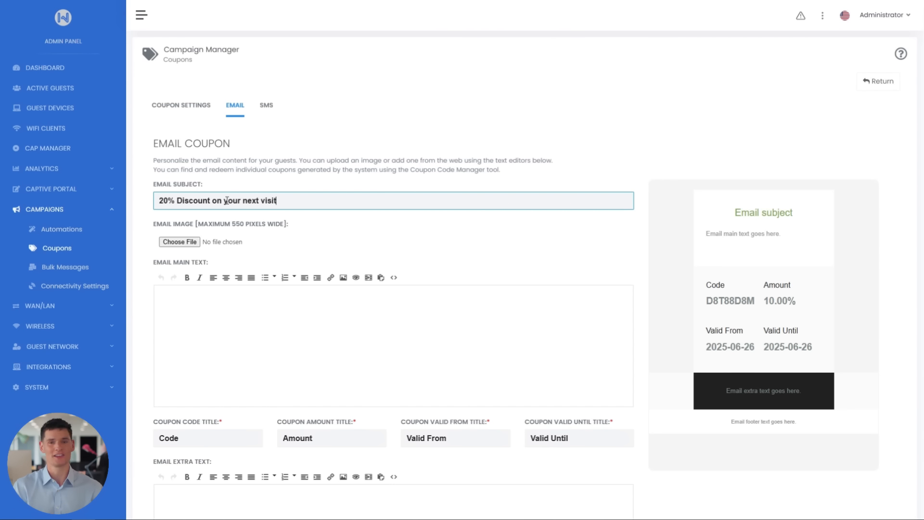
pyautogui.write('!')
# Choose "Red Simple Red Orange Juice Instagram Post" from the VIDEO 6 - CAMPAIGNS folder as the coupon's email image.
pyautogui.click(179, 242)
pyautogui.click(304, 280)
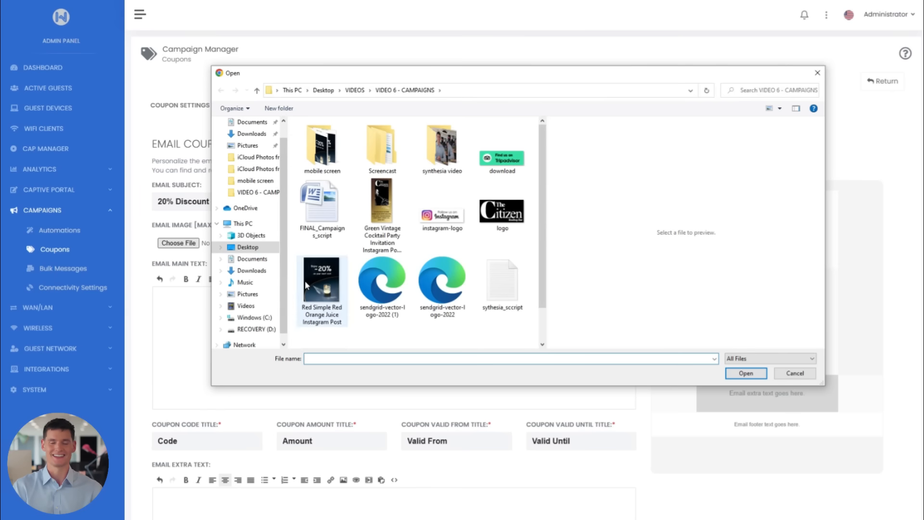
pyautogui.click(745, 373)
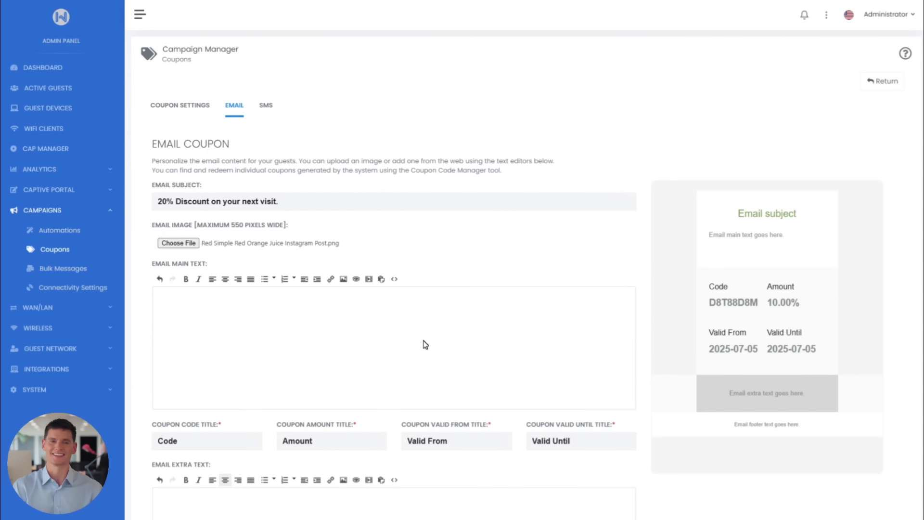
# Paste the "Enjoy 20% off your favorite drinks at Citizen Rooftop Bar!" paragraph as main text and change the coupon amount title to "Discount".
pyautogui.write('Enjoy 20% off your favorite drinks at Citizen Rooftop Bar! Your exclusive coupon is valid for the next 15 days and can be redeemed Monday through Thursday on all cocktails, wines, and signature drinks. Join us under the stars and make your evenings unforgettable.')
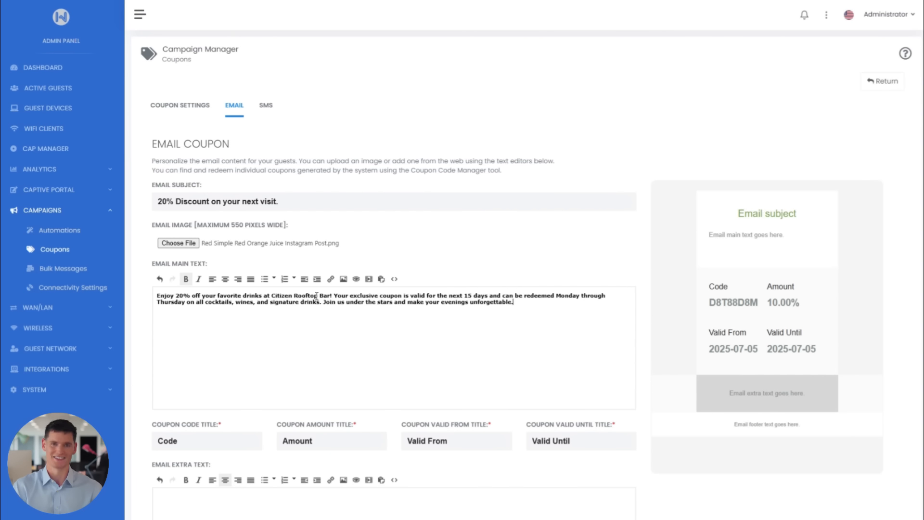
pyautogui.scroll(-6, 316, 296)
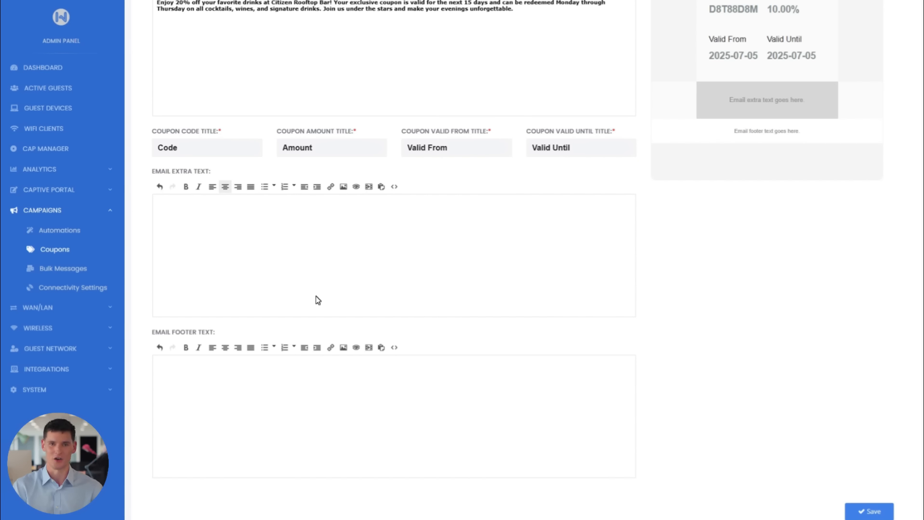
pyautogui.doubleClick(319, 149)
pyautogui.write('Discount')
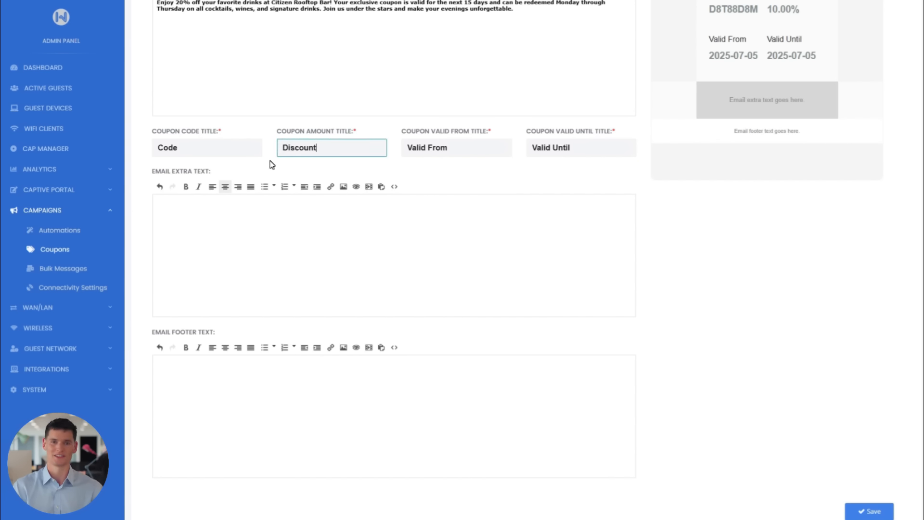
pyautogui.click(296, 215)
pyautogui.click(394, 187)
pyautogui.hotkey('ctrl', 'v')
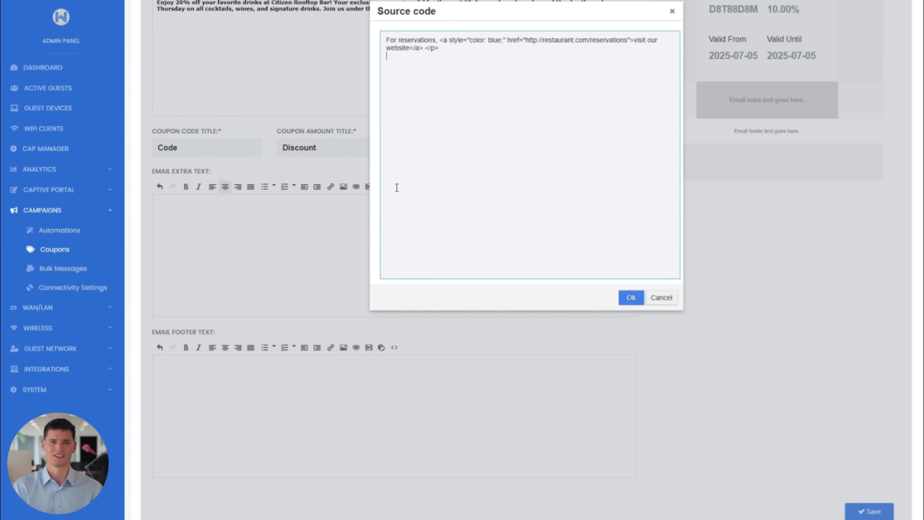
pyautogui.click(631, 298)
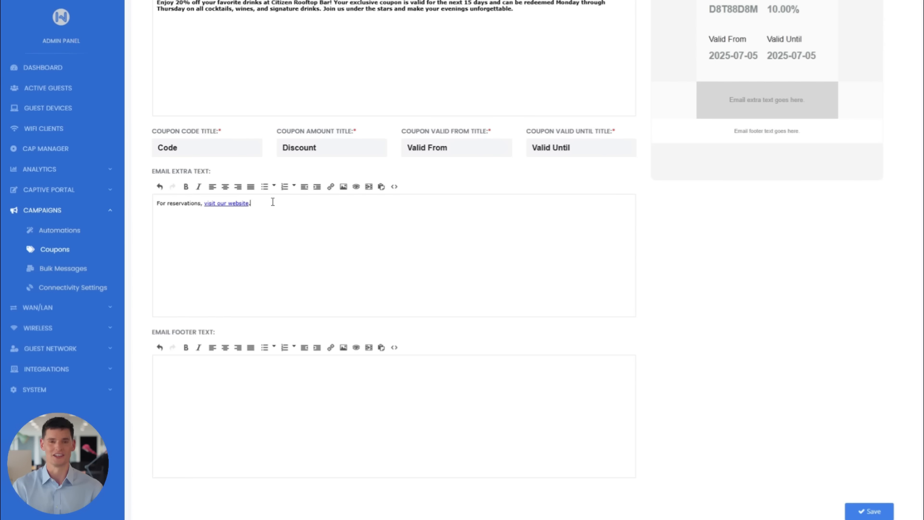
pyautogui.moveTo(272, 202); pyautogui.dragTo(147, 202)
pyautogui.click(225, 186)
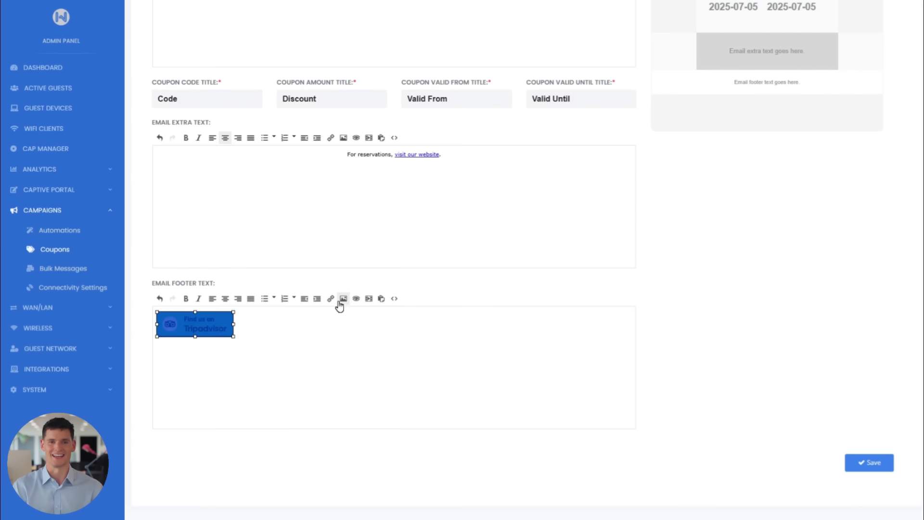
# Insert the Tripadvisor badge download.png and the Instagram badge instagram_logo.jpg into the email footer text, scaling the Instagram image to height 50.
pyautogui.click(344, 298)
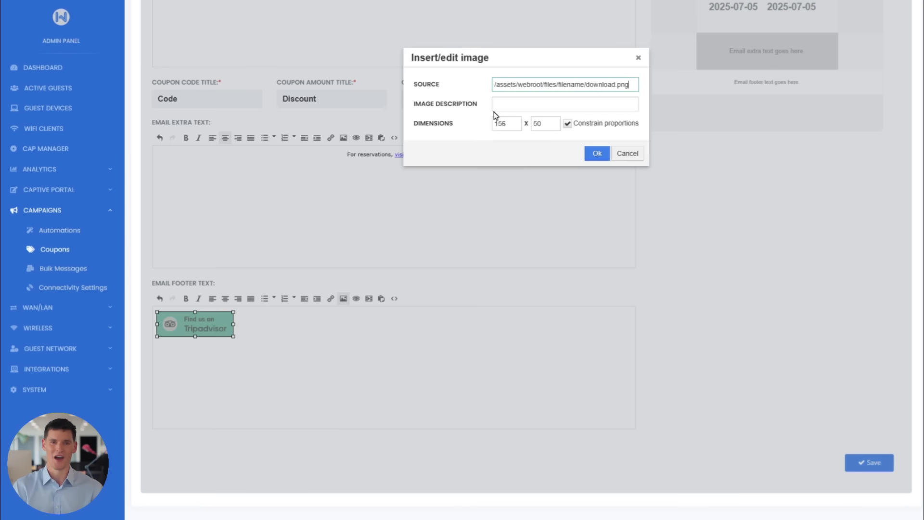
pyautogui.click(597, 152)
pyautogui.click(252, 331)
pyautogui.click(341, 300)
pyautogui.hotkey('ctrl', 'v')
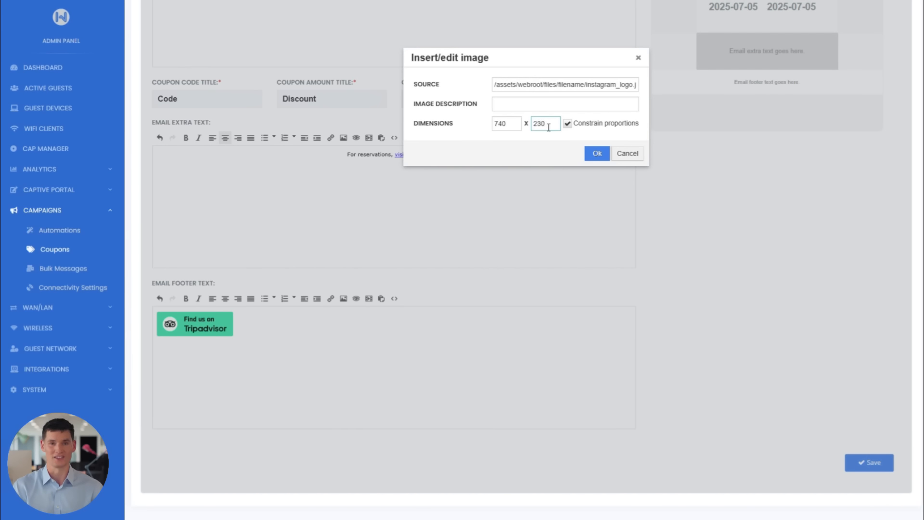
pyautogui.moveTo(547, 125); pyautogui.dragTo(523, 122)
pyautogui.write('50')
pyautogui.press('Return')
# Paste the "unsubscribe here" link into the email footer's source code below the images, centre it and save the coupon.
pyautogui.click(282, 326)
pyautogui.click(395, 300)
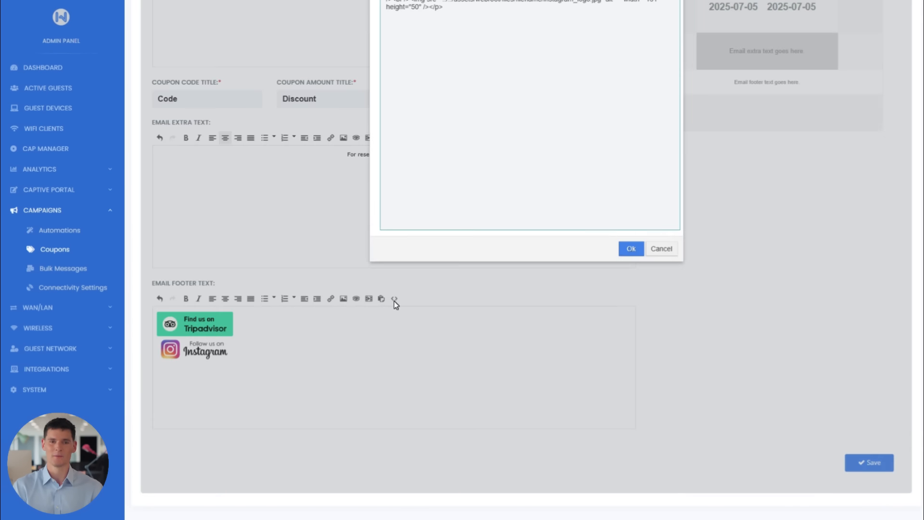
pyautogui.scroll(1, 481, 192)
pyautogui.click(481, 96)
pyautogui.press('Return')
pyautogui.press('Return')
pyautogui.write('<a href="unsubscribe link FROM CLOUD ACCESSED PAGE.com" style="color:blue;">unsubscribe here</a>')
pyautogui.click(628, 298)
pyautogui.moveTo(205, 421); pyautogui.dragTo(156, 432)
pyautogui.click(225, 347)
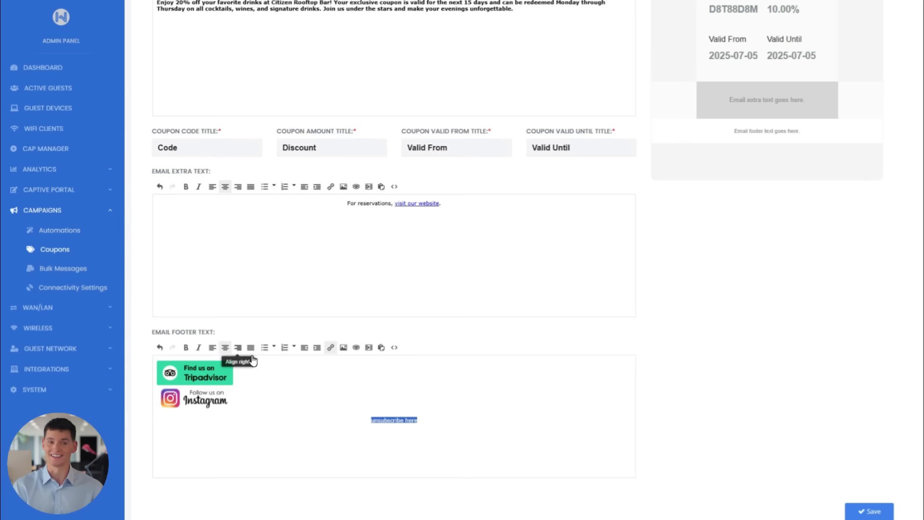
pyautogui.scroll(-2, 518, 412)
pyautogui.click(861, 441)
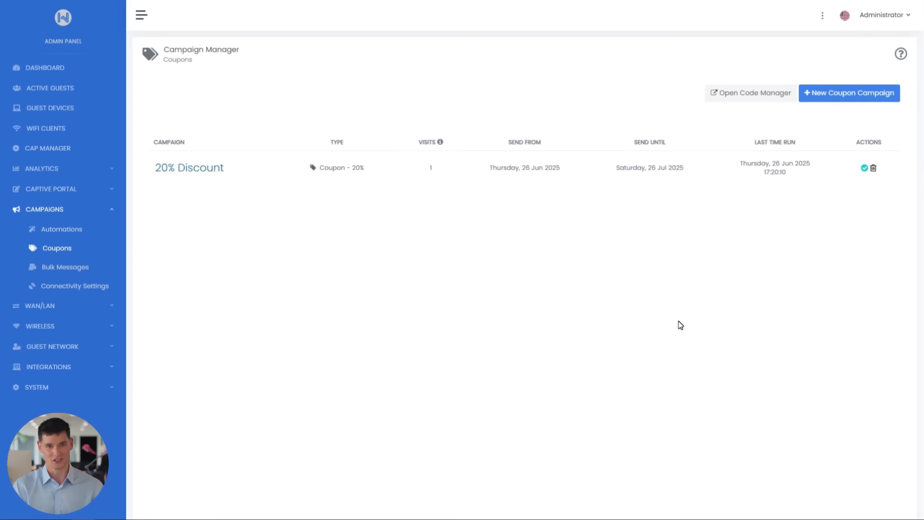
# Replace the 20% Discount coupon's SMS text with the pasted "Enjoy {{discount}} off your favorite drinks at Citizen Rooftop Bar!" message and save.
pyautogui.click(217, 169)
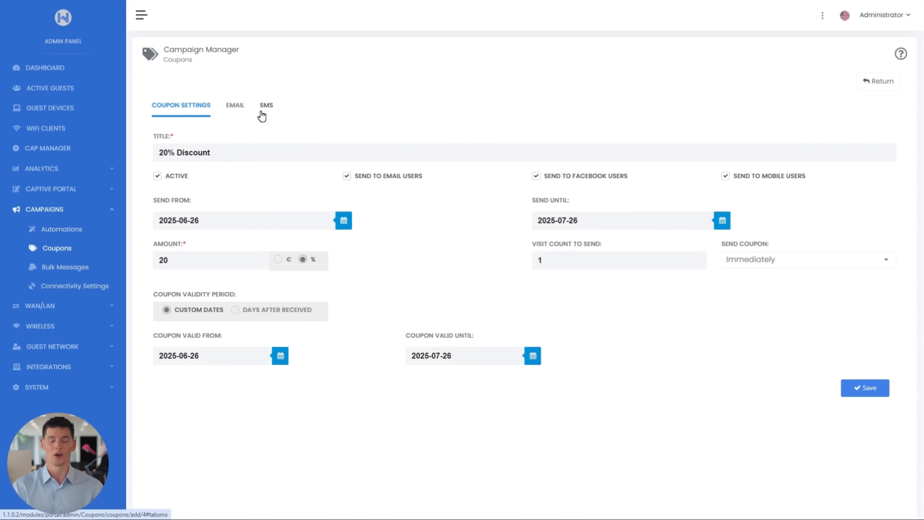
pyautogui.click(262, 114)
pyautogui.moveTo(160, 257); pyautogui.dragTo(738, 293)
pyautogui.press('BackSpace')
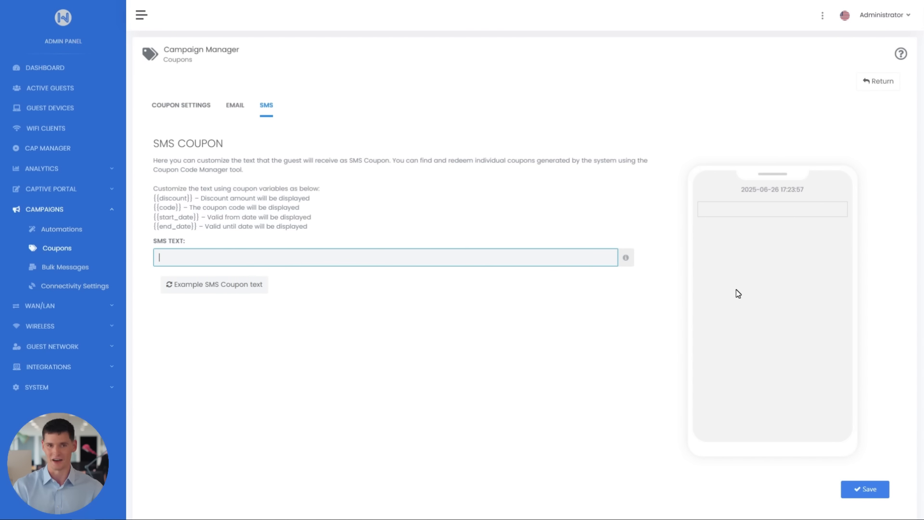
pyautogui.write('Enjoy {{discount}} off your favorite drinks at Citizen Rooftop Bar! Valid {{start_date}}–{{end_date}}, Mon–Thu on all cocktails, wines & signature drinks. Show code: {{code}} Join us under the stars!')
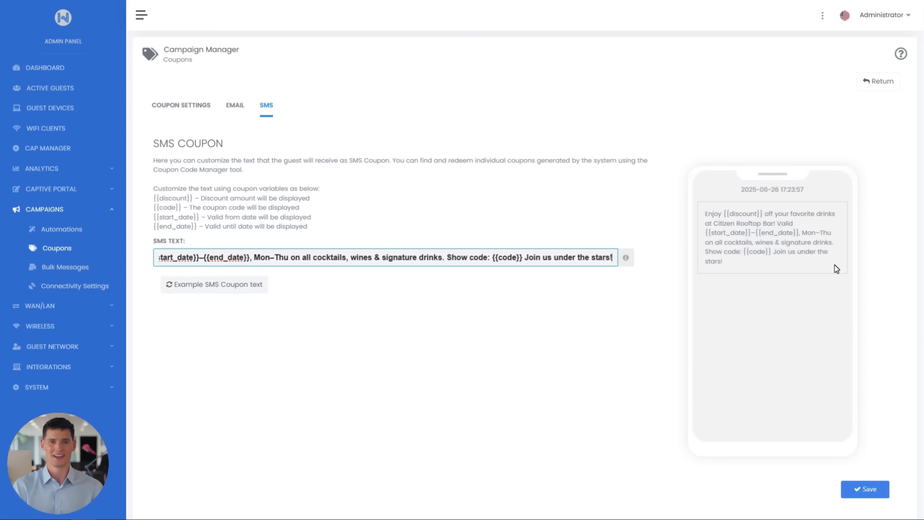
pyautogui.click(882, 493)
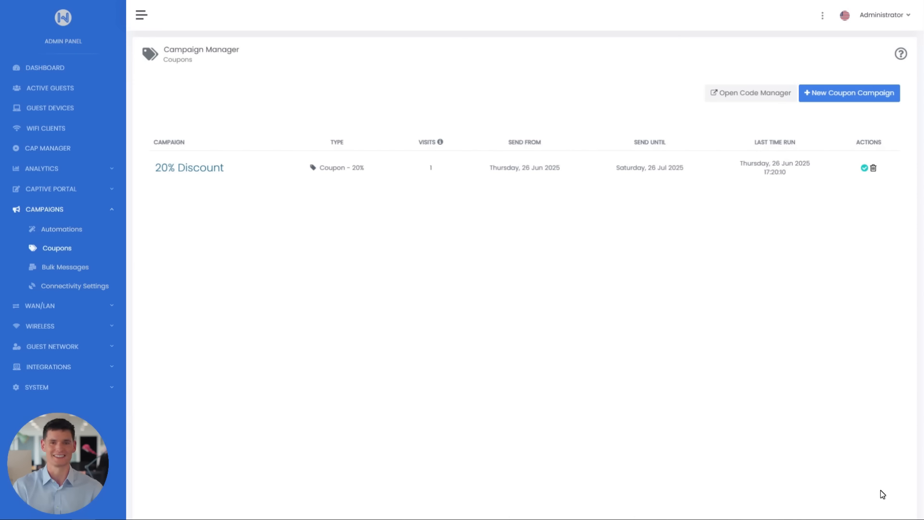
# Create a new automation titled "Discount Code" with the default settings and save it.
pyautogui.click(88, 227)
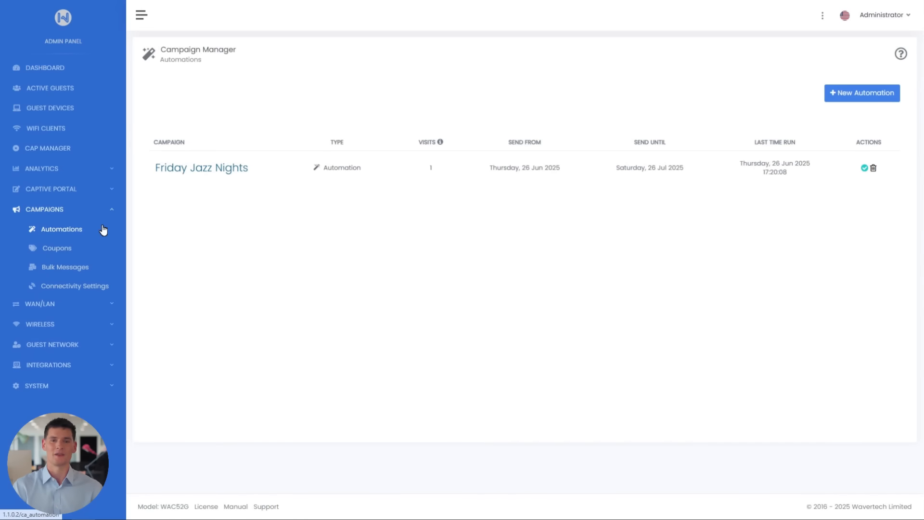
pyautogui.click(856, 100)
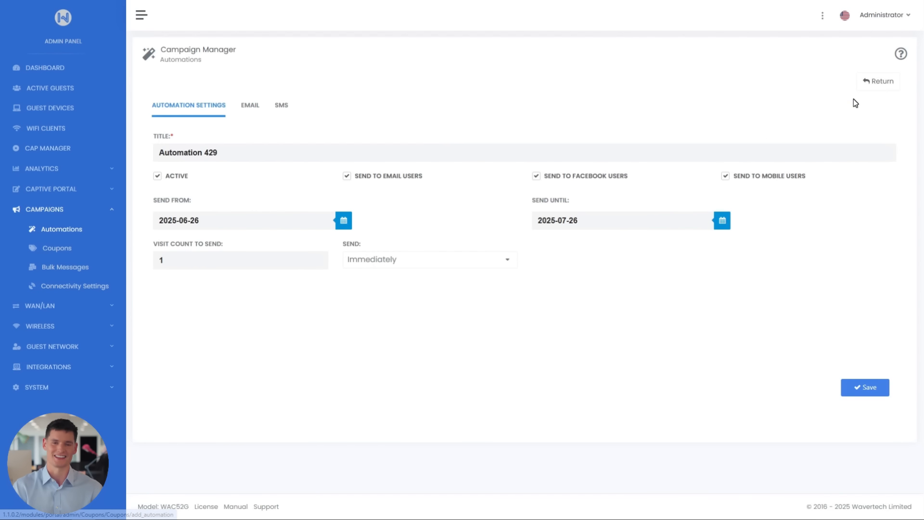
pyautogui.moveTo(295, 149); pyautogui.dragTo(150, 179)
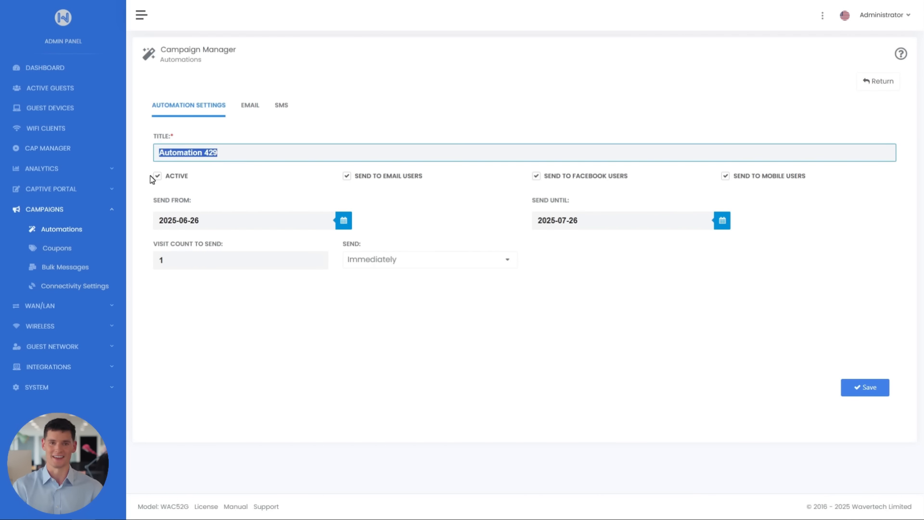
pyautogui.write('Discount Code')
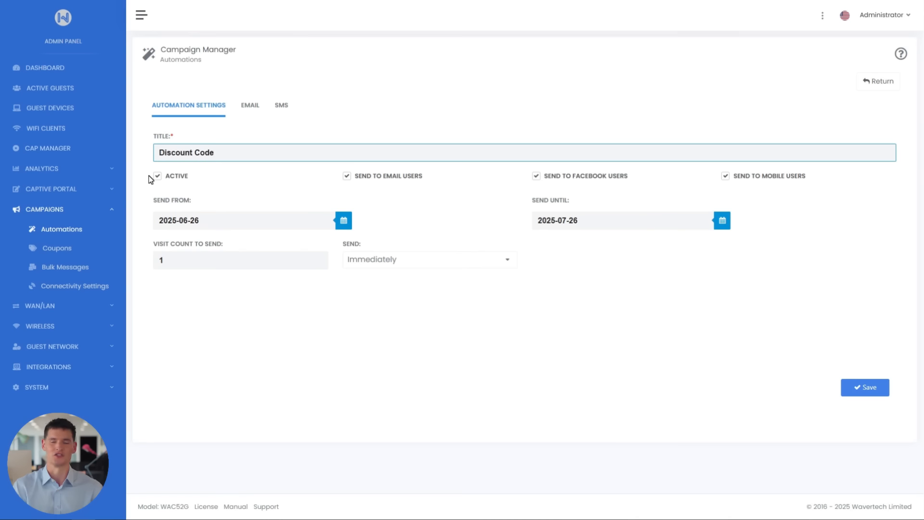
pyautogui.click(852, 388)
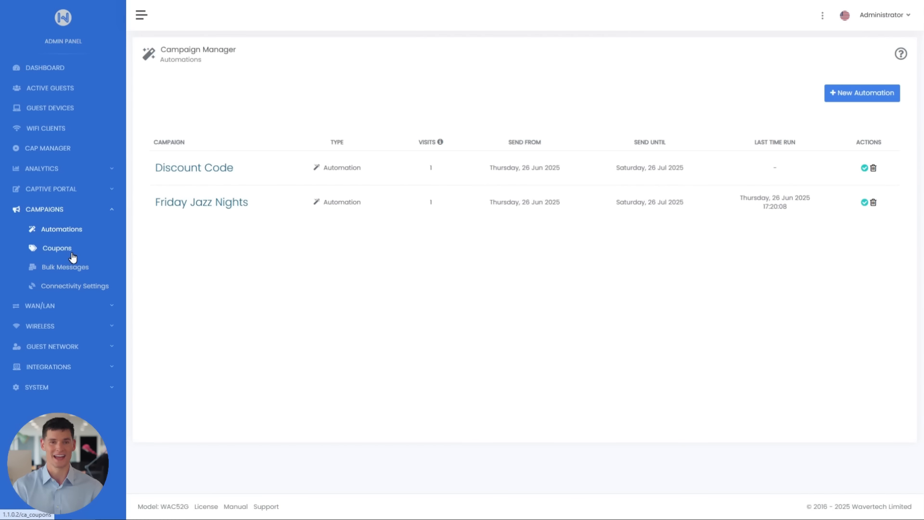
# Open the Code Manager from the Coupons campaign page.
pyautogui.click(72, 254)
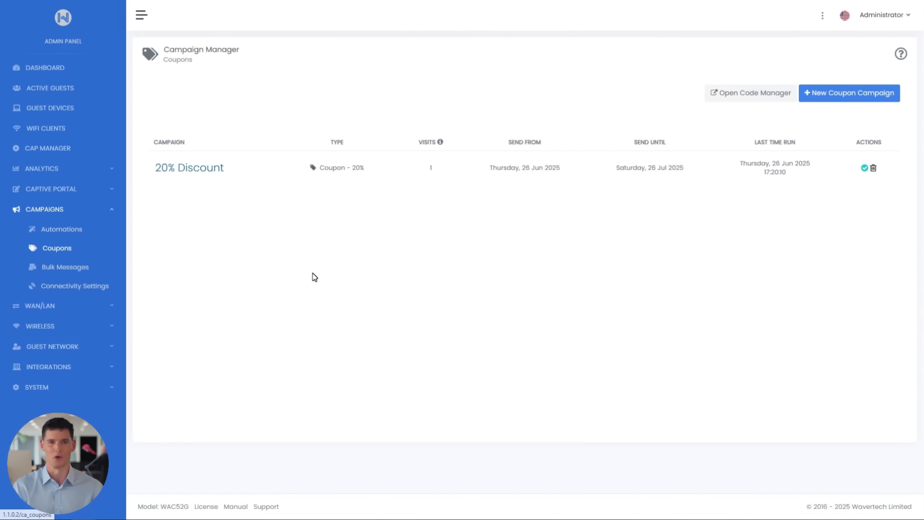
pyautogui.click(744, 98)
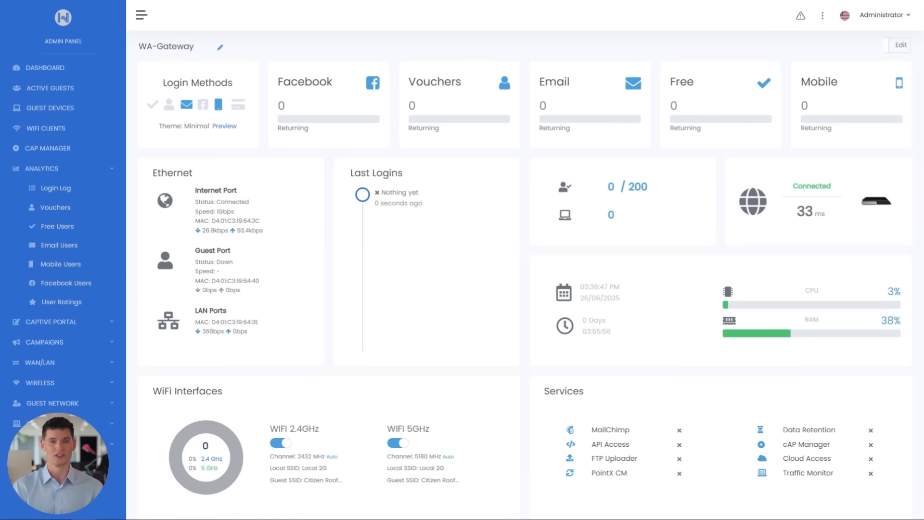
# Enter a new App Manager password in Users and Privileges and go to its confirmation field.
pyautogui.click(104, 332)
pyautogui.click(541, 293)
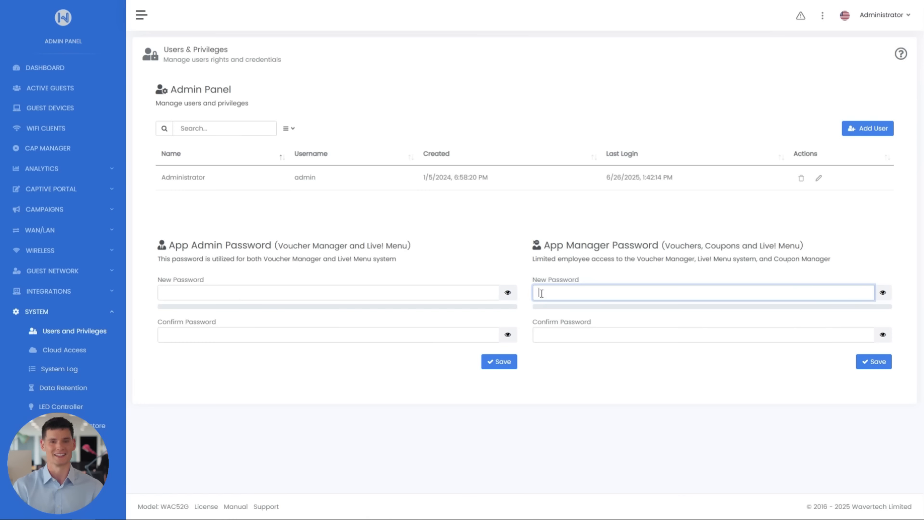
pyautogui.write('1234')
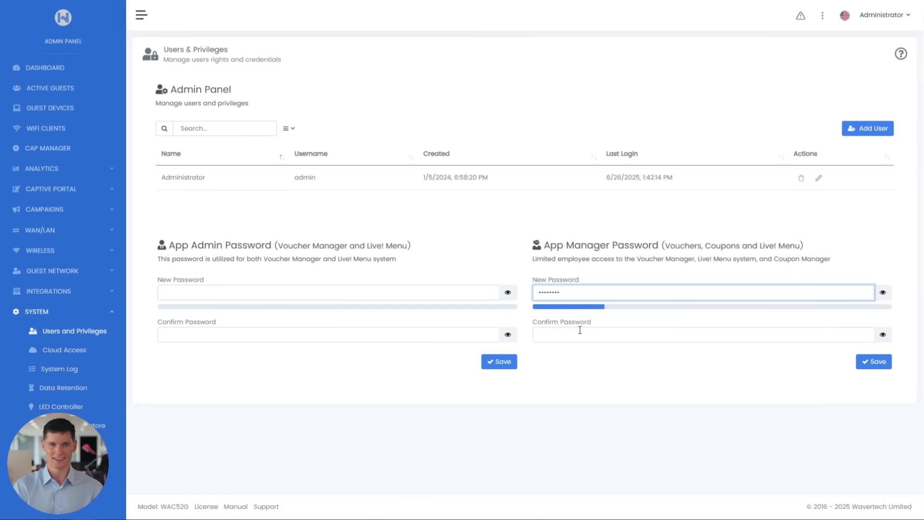
pyautogui.click(579, 332)
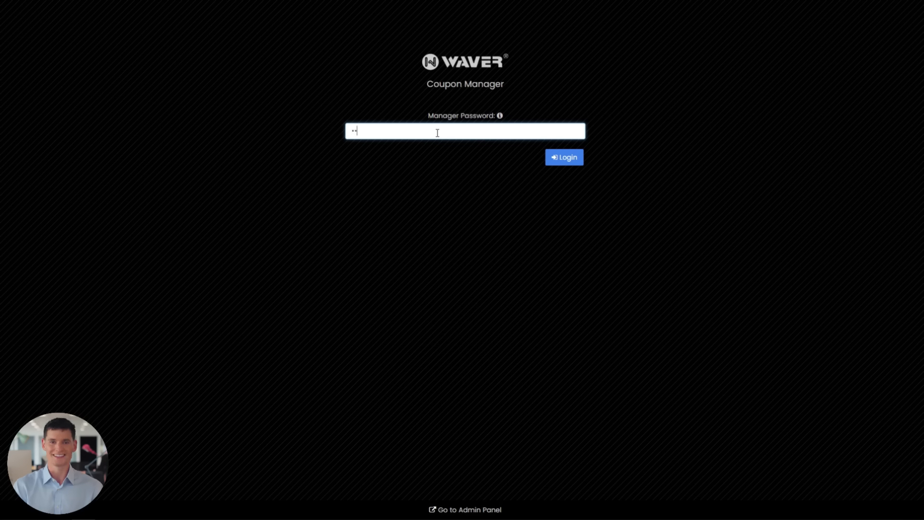
# Log in to the Coupon Manager with the manager password.
pyautogui.click(437, 133)
pyautogui.write('••••••••')
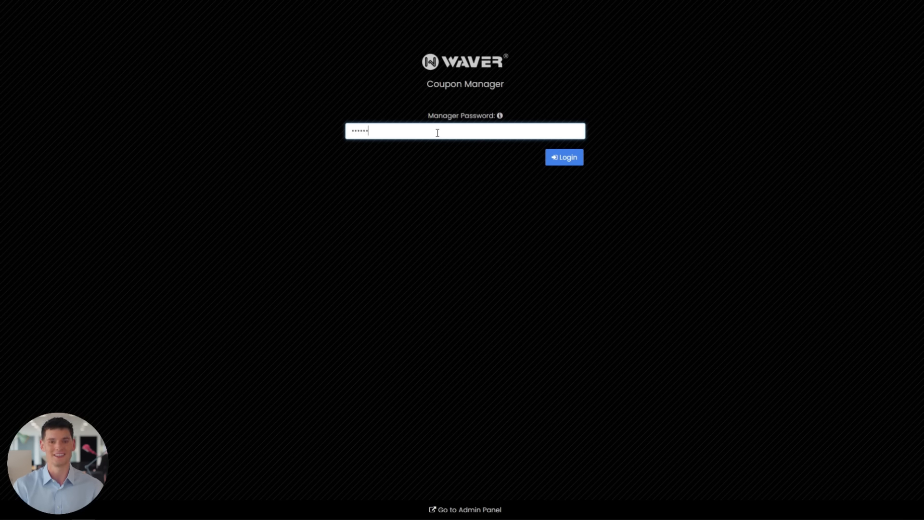
pyautogui.press('Return')
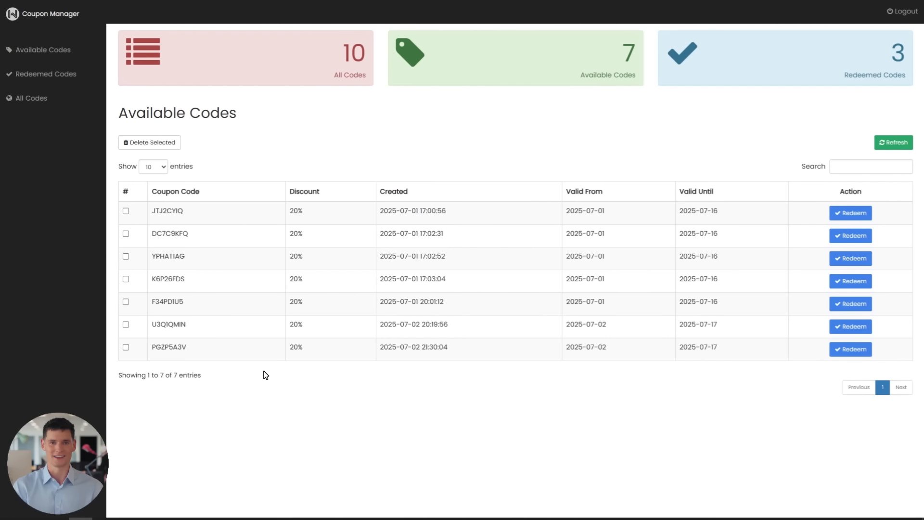
# Review the list of redeemed coupon codes and the list of all codes.
pyautogui.click(73, 85)
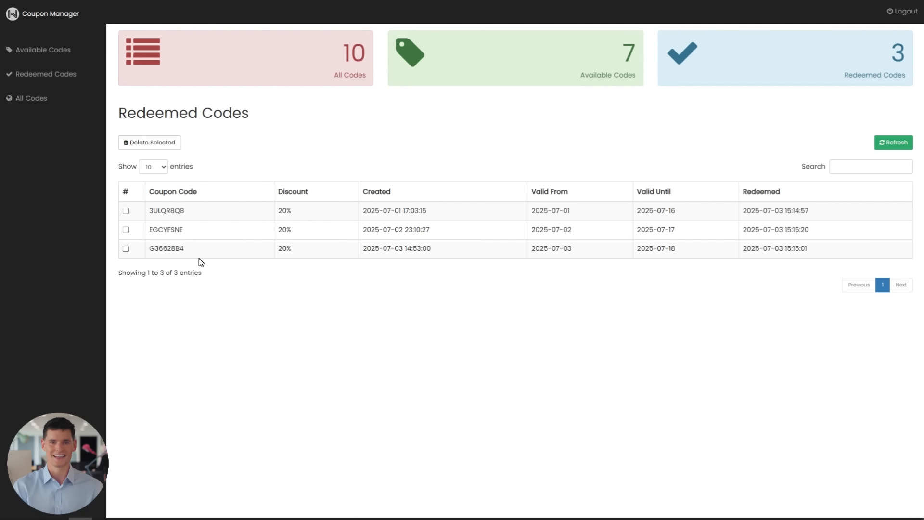
pyautogui.click(31, 106)
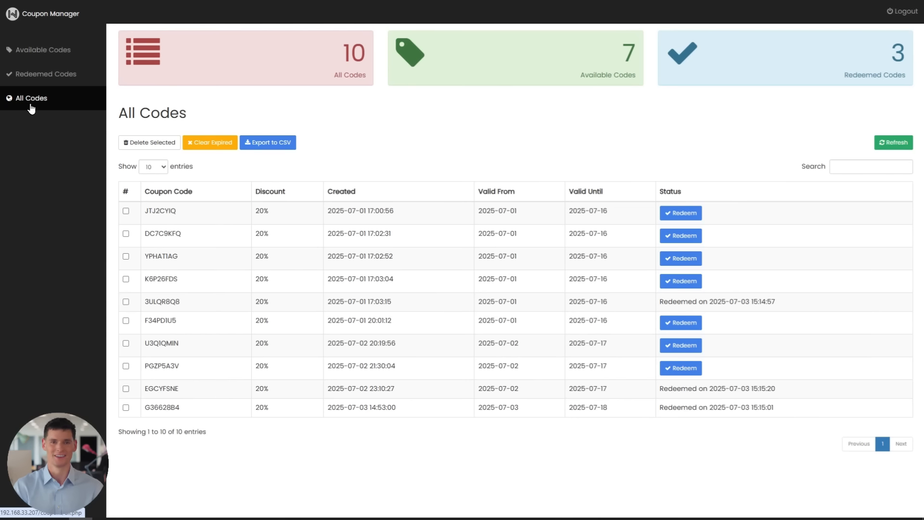
# Bring up the deletion of expired codes, dismiss it, and export all coupon codes to CSV.
pyautogui.click(210, 144)
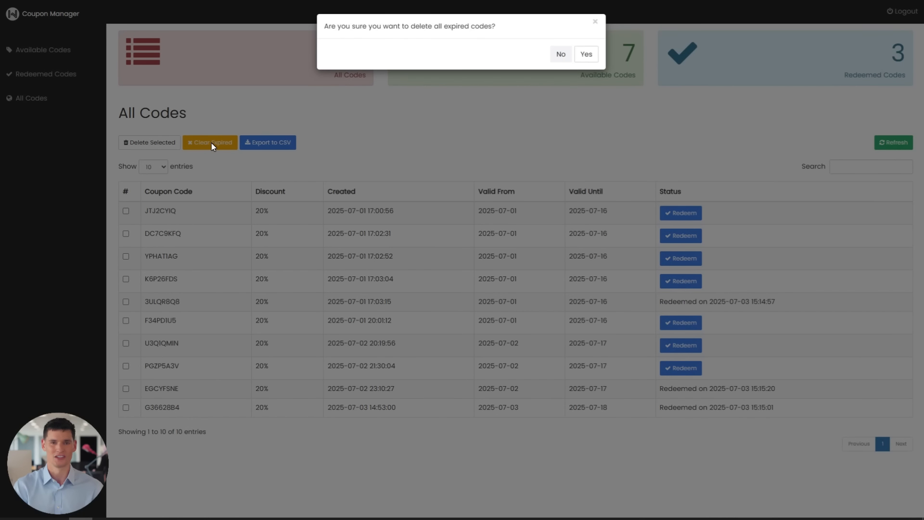
pyautogui.click(596, 22)
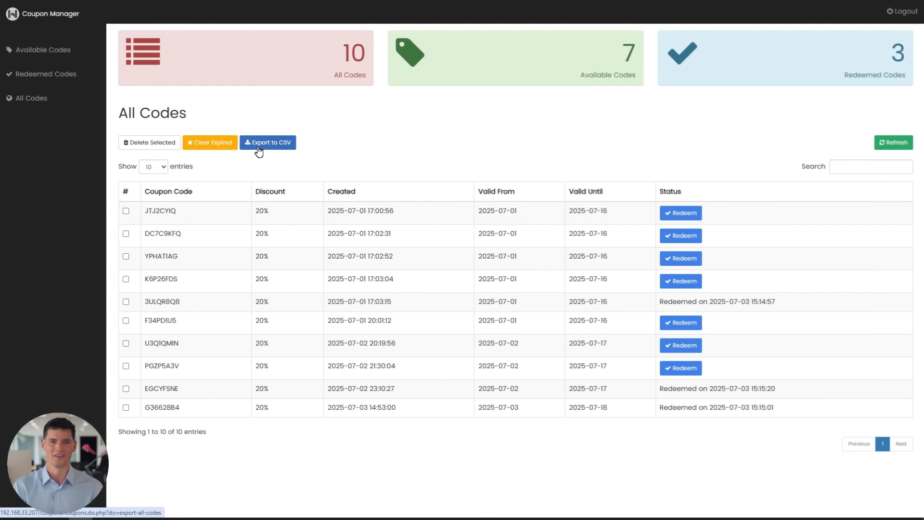
pyautogui.click(259, 151)
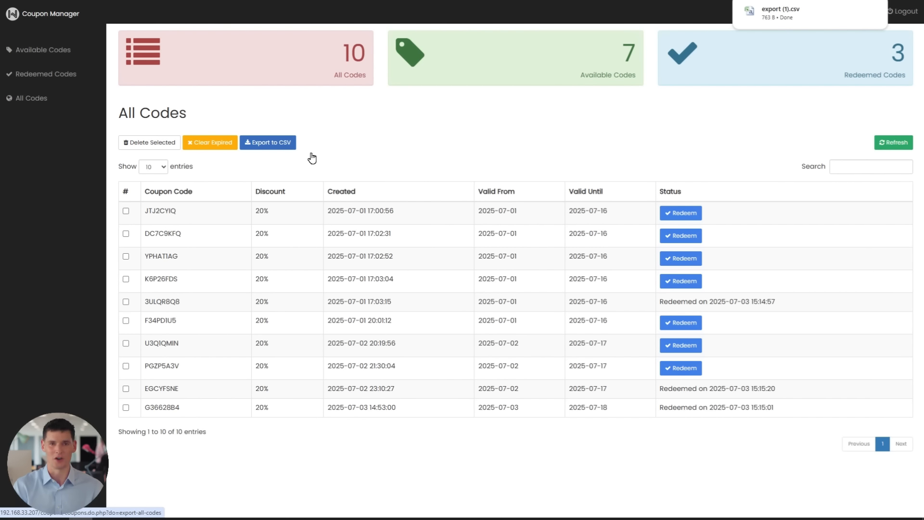
# Search all coupon codes for "F3" and clear the search.
pyautogui.click(842, 165)
pyautogui.write('F')
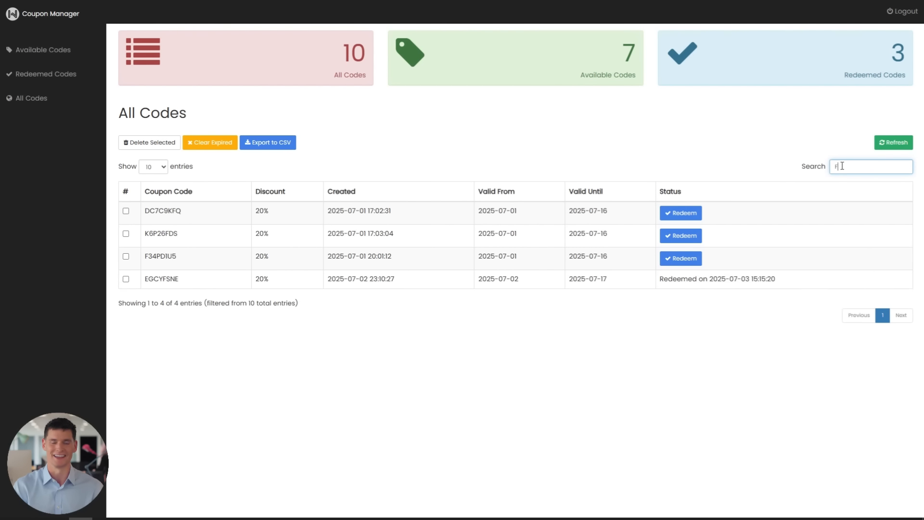
pyautogui.write('3')
pyautogui.press('BackSpace')
pyautogui.press('BackSpace')
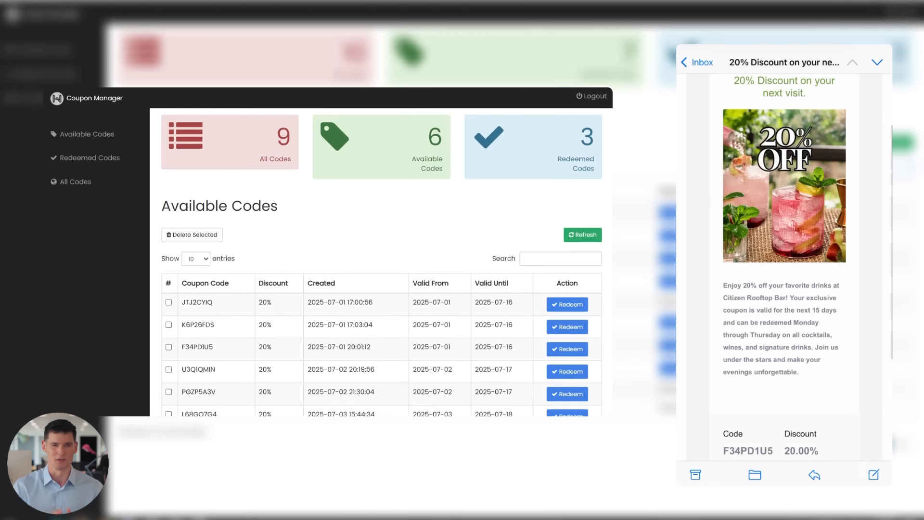
pyautogui.scroll(-2, 381, 289)
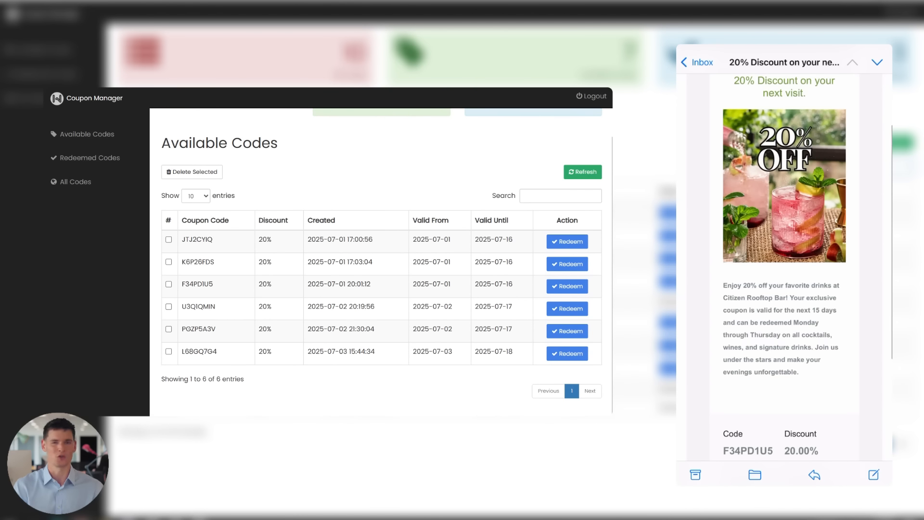
pyautogui.click(561, 196)
pyautogui.write('f34')
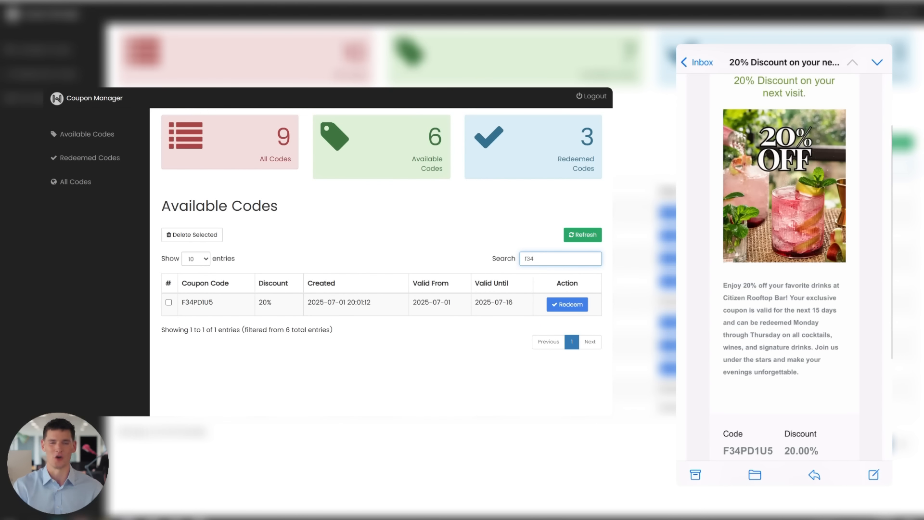
pyautogui.click(583, 303)
pyautogui.press('Return')
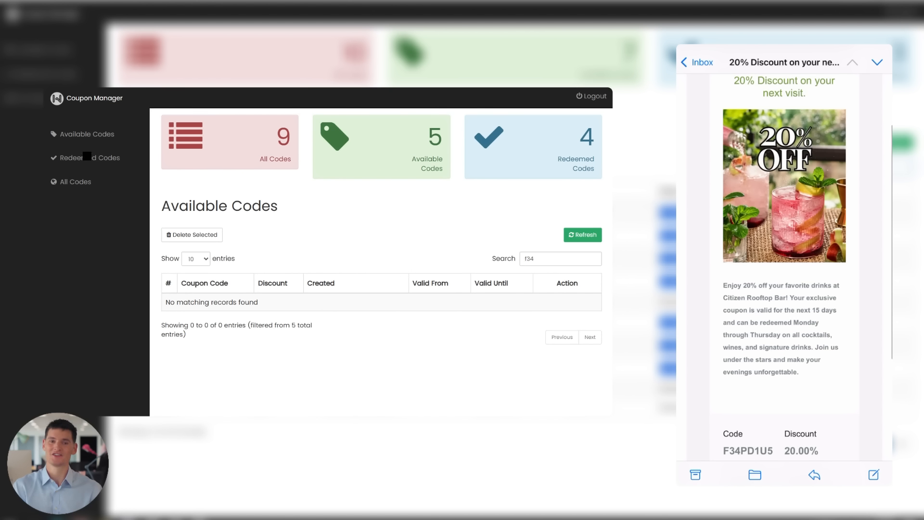
# Delete coupon F34PD1U5 from the redeemed codes, authorizing the deletion with the Administrator password.
pyautogui.click(86, 156)
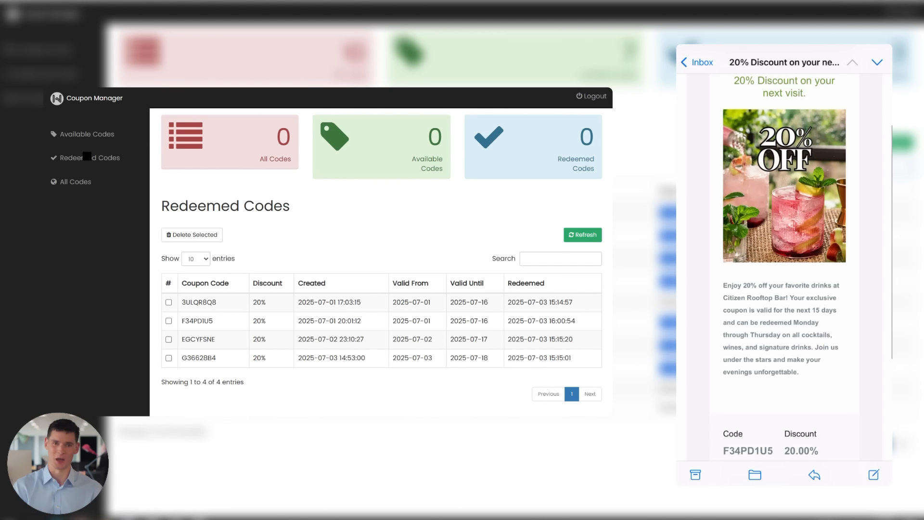
pyautogui.click(168, 320)
pyautogui.click(210, 233)
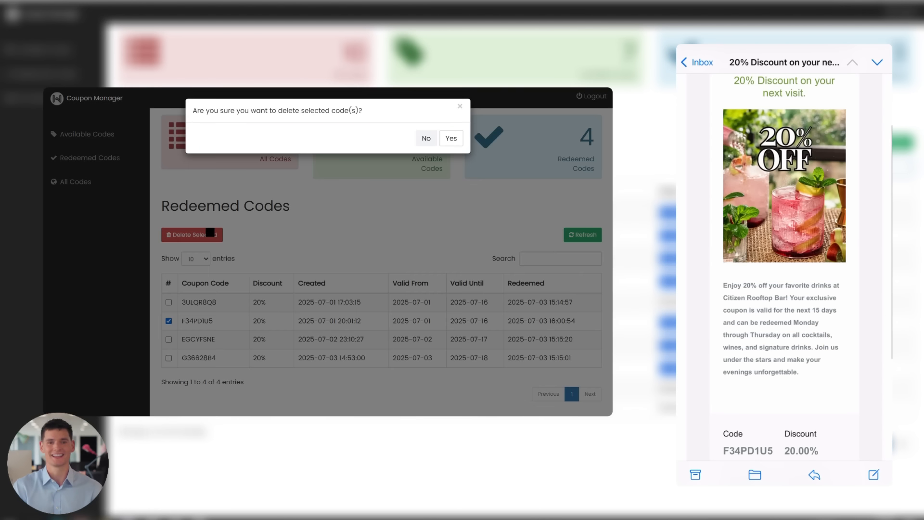
pyautogui.click(451, 138)
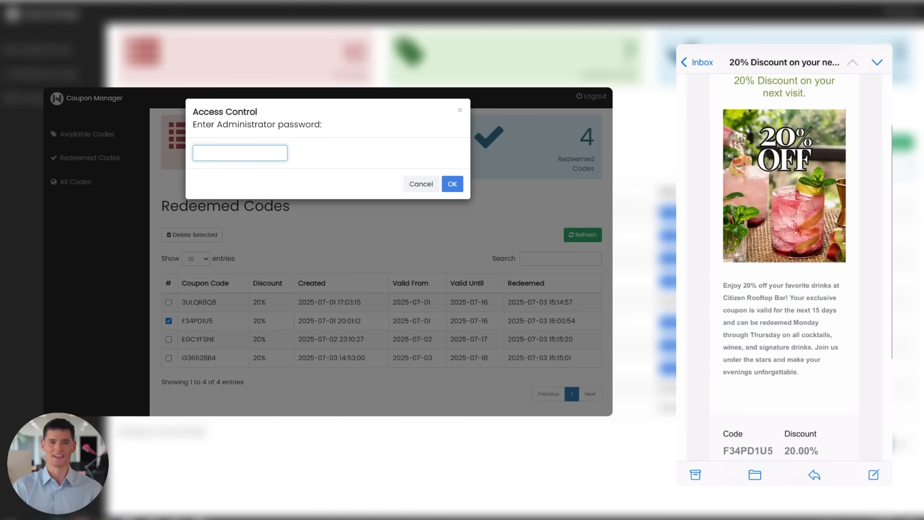
pyautogui.write('••••••••')
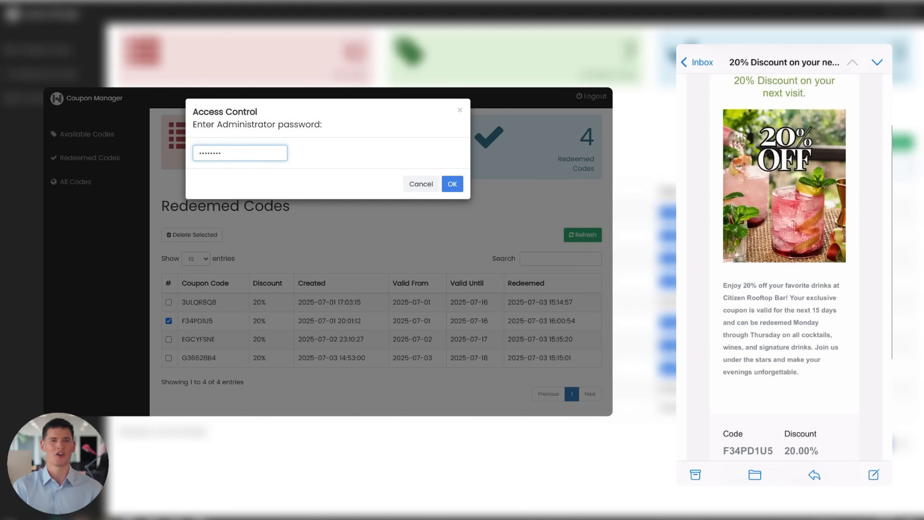
pyautogui.press('Return')
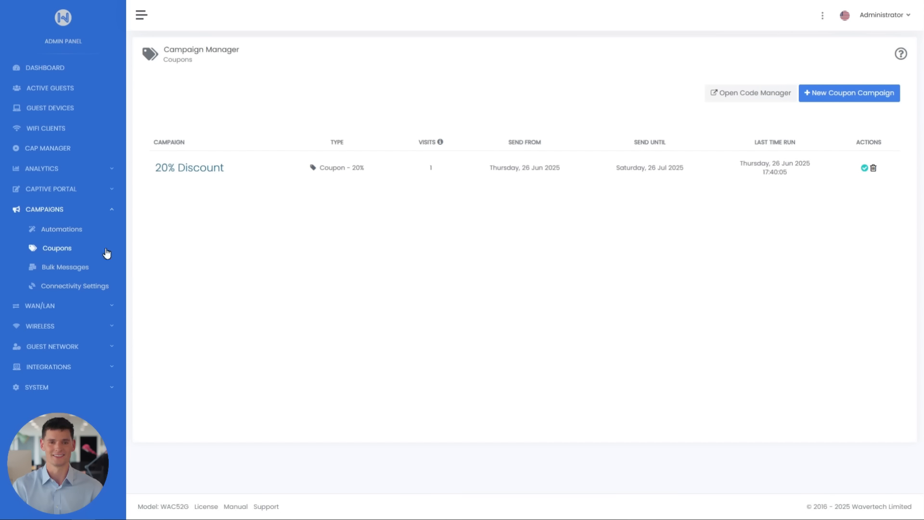
# Create a new bulk message campaign and title it "New Wine Collection".
pyautogui.click(75, 268)
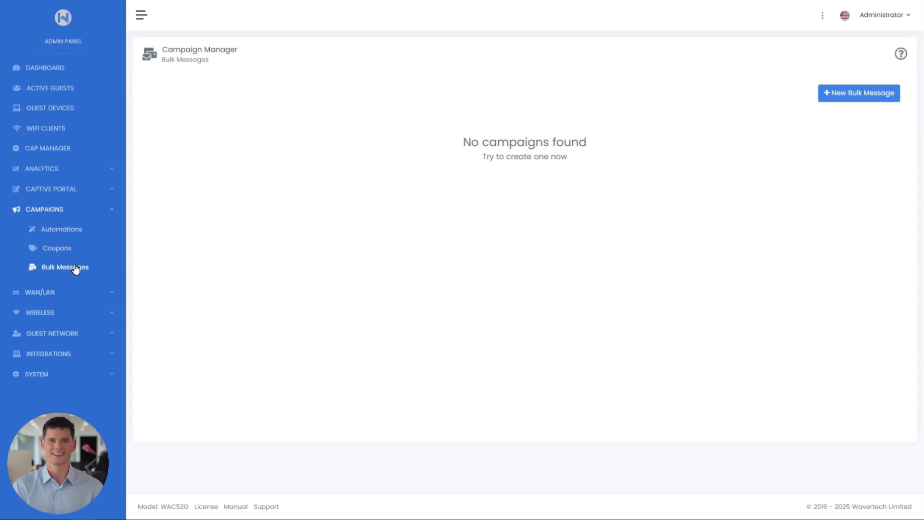
pyautogui.click(858, 95)
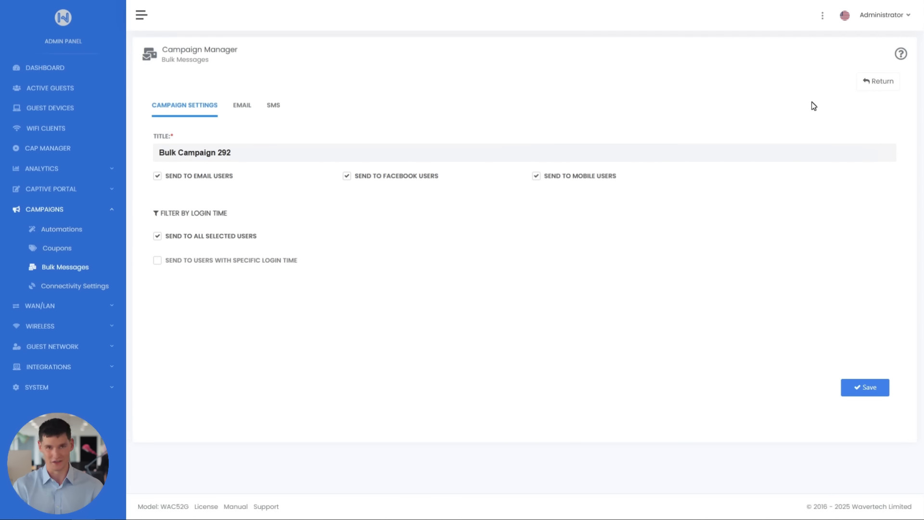
pyautogui.tripleClick(316, 152)
pyautogui.write('New Wine Collection')
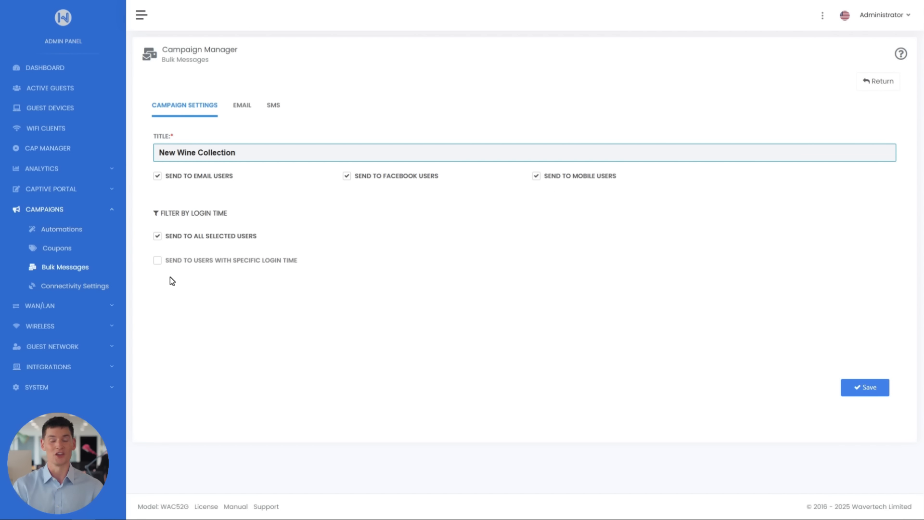
# Restrict the campaign to users with a specific login time, starting from 2024-05-26.
pyautogui.click(158, 260)
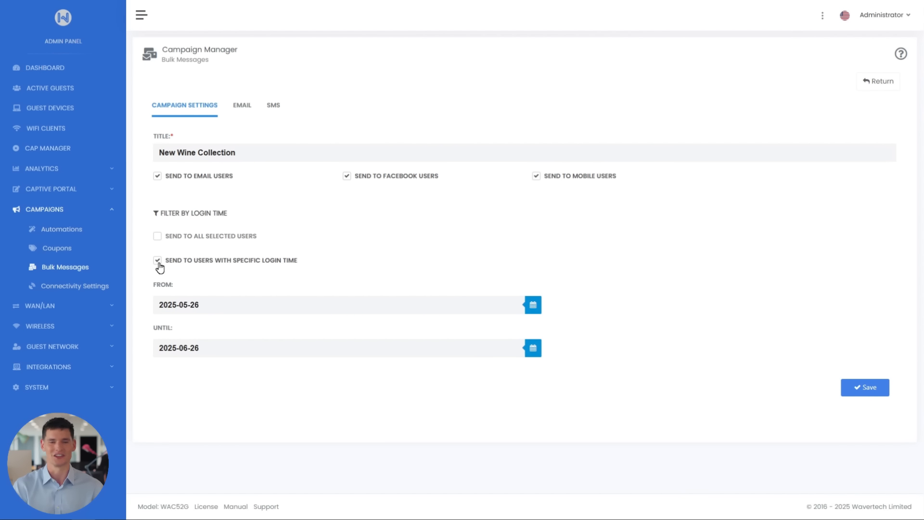
pyautogui.click(180, 303)
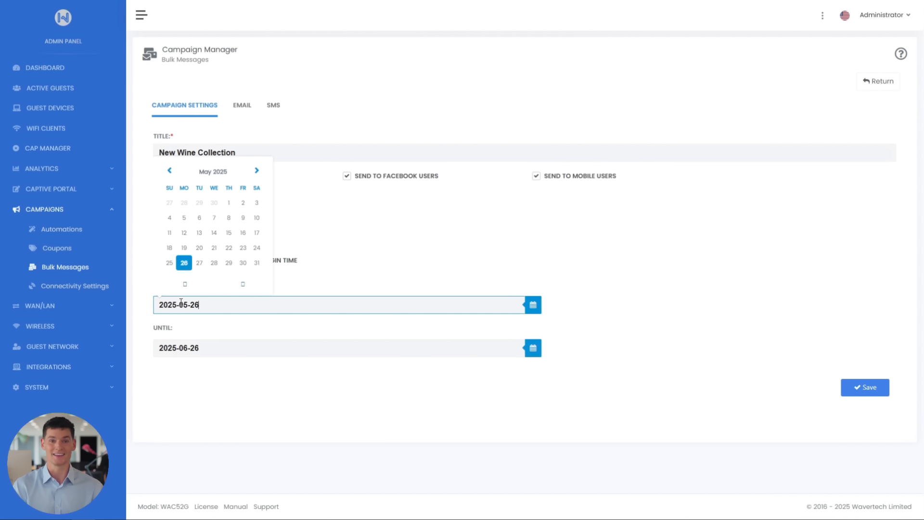
pyautogui.click(178, 303)
pyautogui.press('BackSpace')
pyautogui.write('4')
pyautogui.click(182, 322)
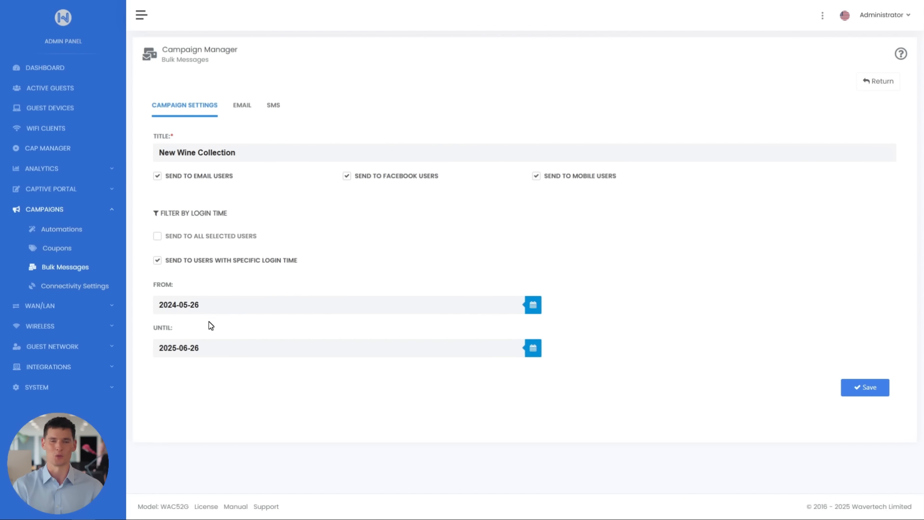
# Set the end of the login time range to 2025-06-26 and save the bulk campaign.
pyautogui.click(188, 347)
pyautogui.press('BackSpace')
pyautogui.write('7')
pyautogui.press('BackSpace')
pyautogui.write('5')
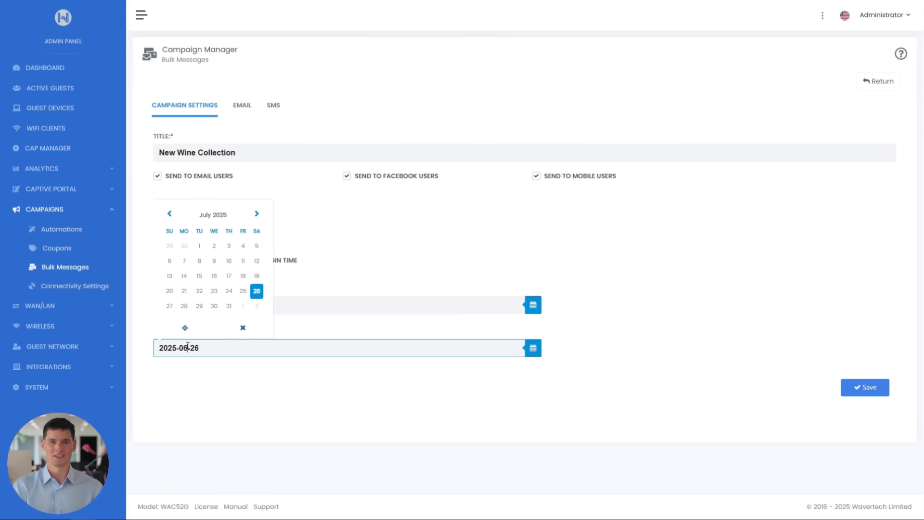
pyautogui.press('Tab')
pyautogui.click(856, 392)
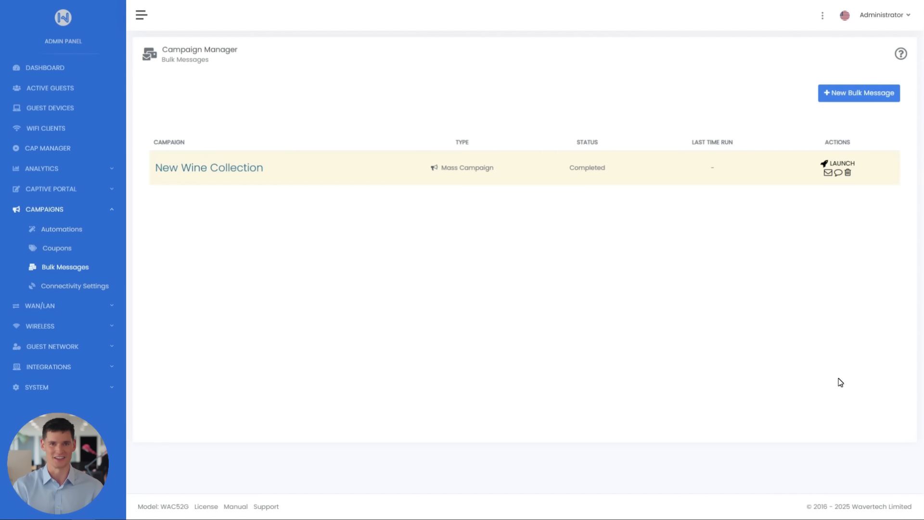
# Set the email subject of the New Wine Collection campaign to "Discover Our New Limited Wine Collection".
pyautogui.click(243, 172)
pyautogui.click(243, 110)
pyautogui.click(190, 190)
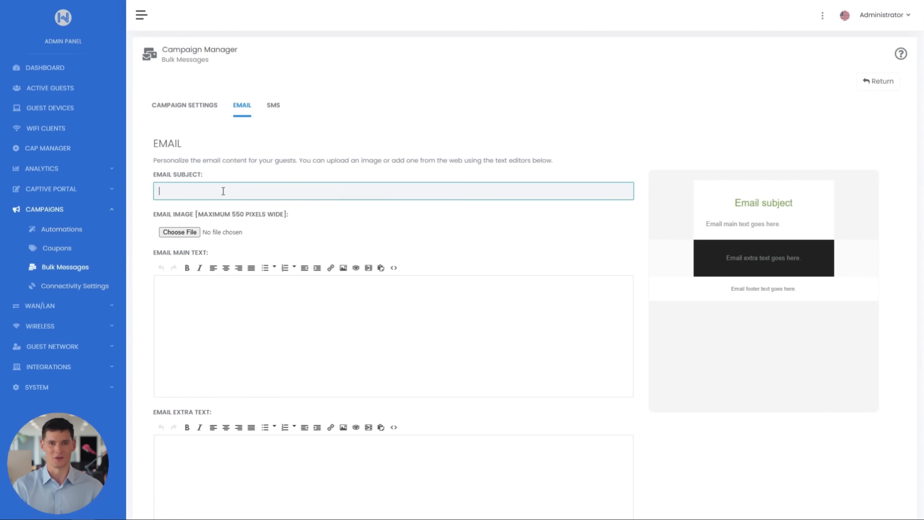
pyautogui.rightClick(219, 190)
pyautogui.click(254, 310)
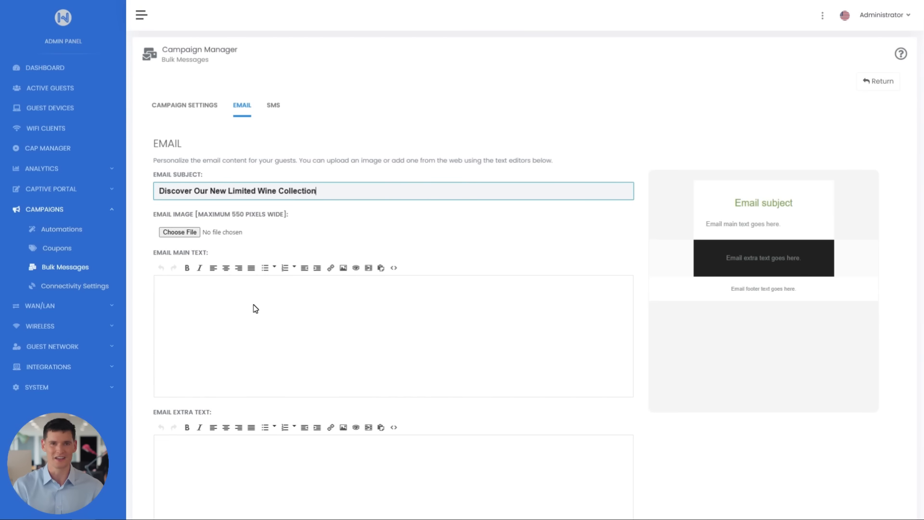
# Attach the portrait photo of wine bottles on wooden shelves from Downloads as the email image.
pyautogui.click(187, 233)
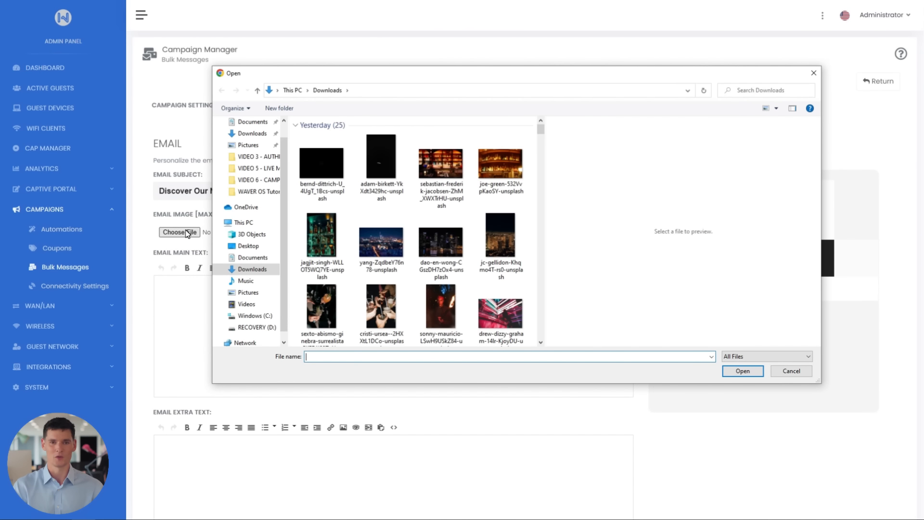
pyautogui.scroll(-5, 389, 230)
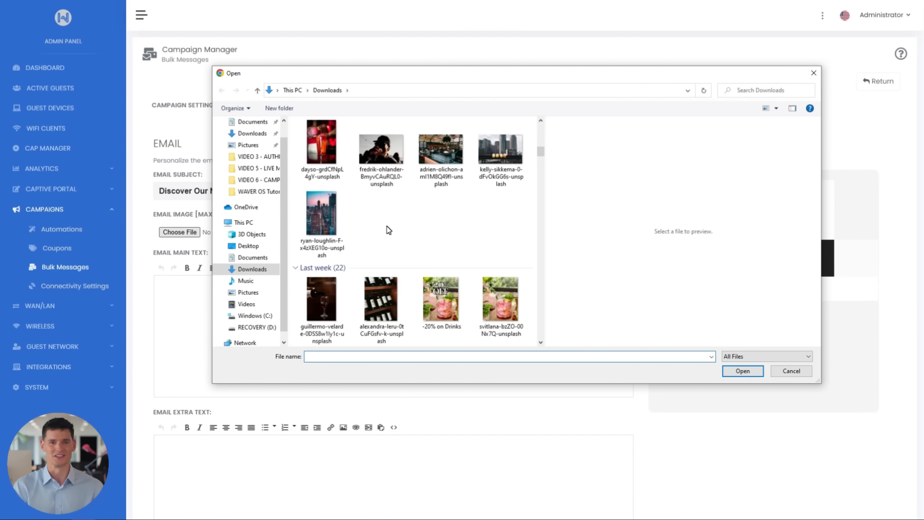
pyautogui.scroll(-6, 389, 230)
pyautogui.scroll(3, 382, 190)
pyautogui.click(381, 159)
pyautogui.click(741, 371)
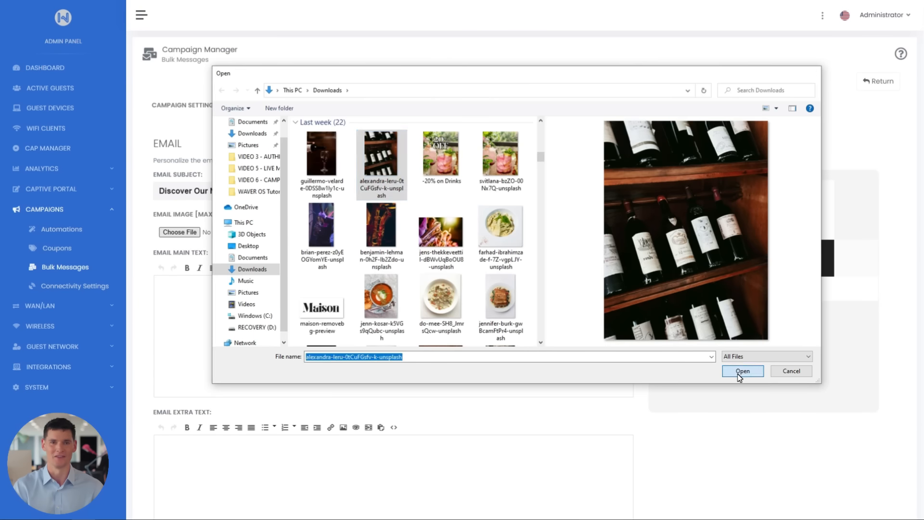
# Paste the main email text beginning "Explore our new handpicked wine collection, available for a limited time at Citizen Rooftop Bar" and save.
pyautogui.click(212, 294)
pyautogui.write('Explore our new handpicked wine collection, available for a limited time at Citizen Rooftop Bar. Come savor unique flavors and enjoy the perfect evening under the stars.')
pyautogui.scroll(-6, 212, 294)
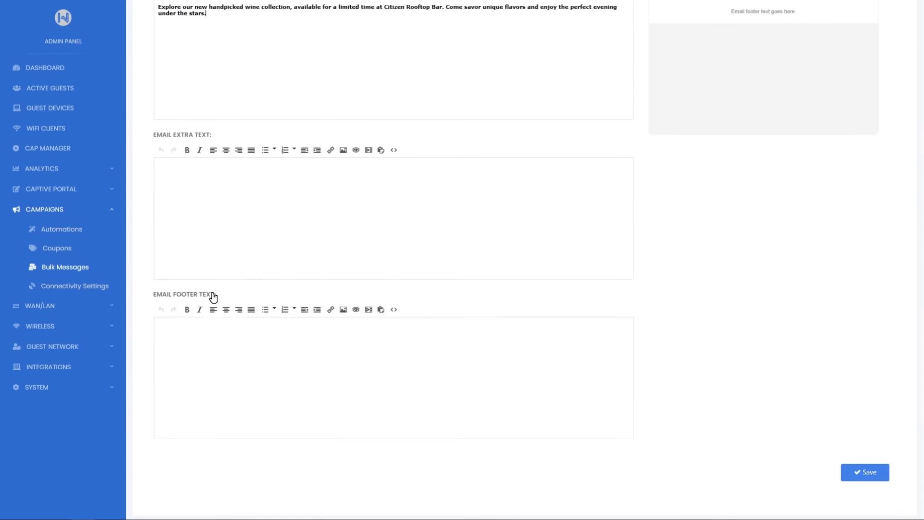
pyautogui.click(858, 433)
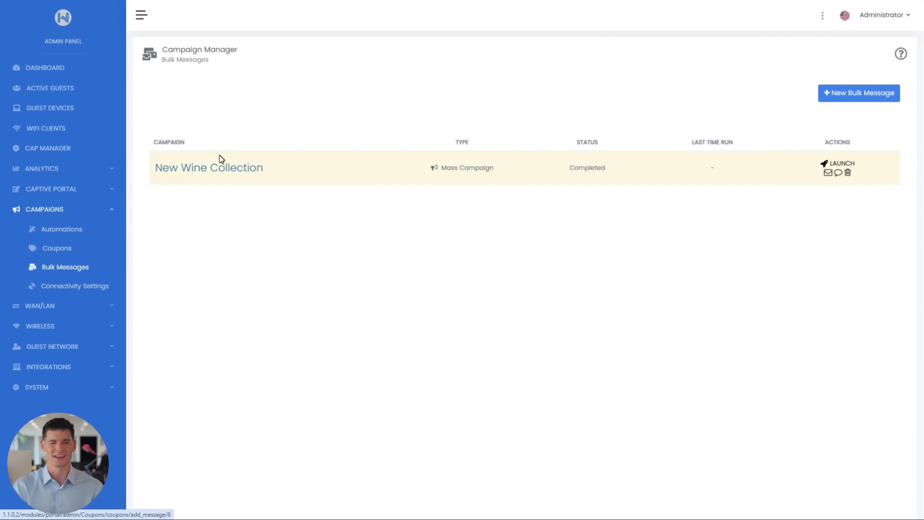
# Replace the campaign's SMS text with "Try our new wine collection at Citizen Rooftop Bar! Limited-time only. Learn more: citizenbar.com/wines" and save.
pyautogui.click(220, 163)
pyautogui.click(271, 107)
pyautogui.moveTo(495, 192); pyautogui.dragTo(127, 188)
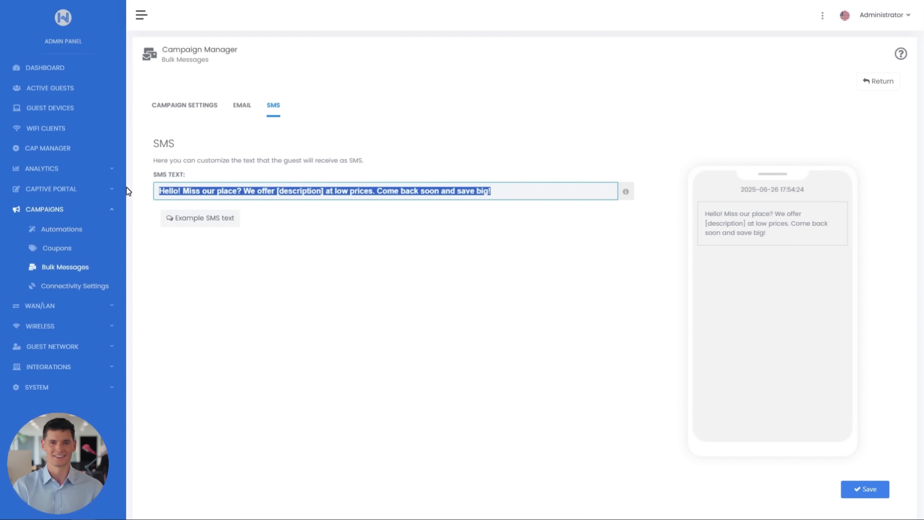
pyautogui.write('Try our new wine collection at Citizen Rooftop Bar! Limited-time only. Learn more: citizenbar.com/wines')
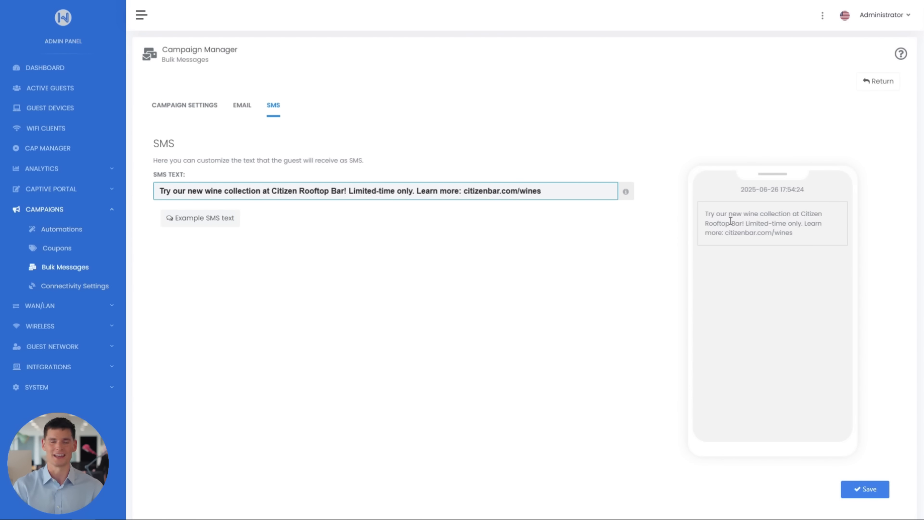
pyautogui.click(872, 494)
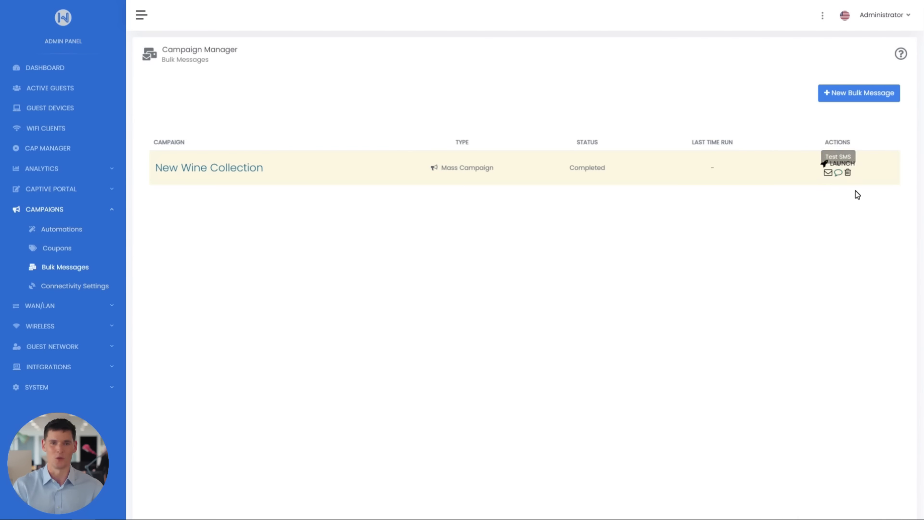
# Launch the New Wine Collection campaign immediately, confirming the launch.
pyautogui.click(837, 164)
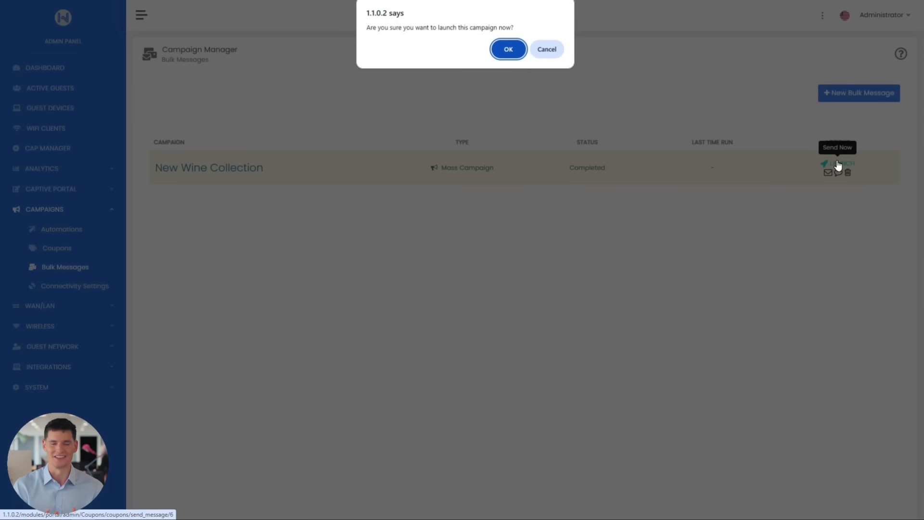
pyautogui.click(516, 53)
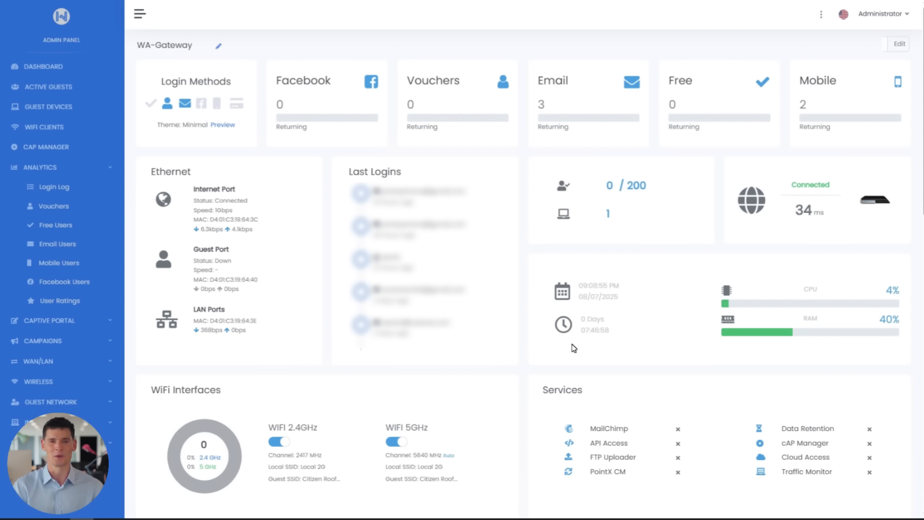
# Enable the webhook in the advanced settings of the captive portal's Connected page.
pyautogui.click(103, 321)
pyautogui.click(110, 262)
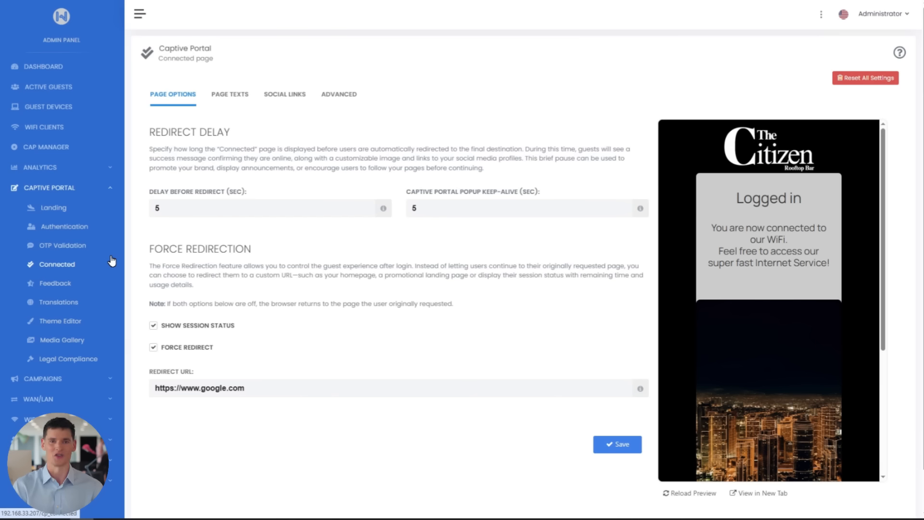
pyautogui.click(338, 95)
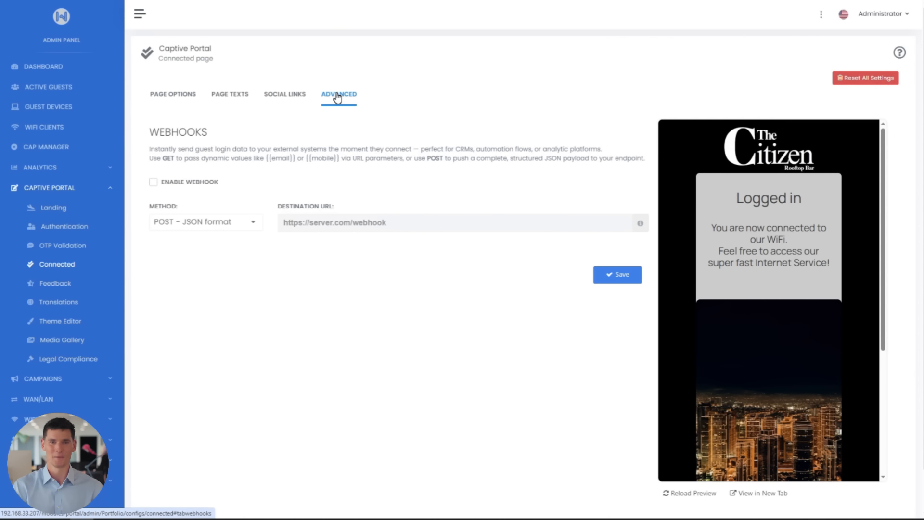
pyautogui.click(153, 183)
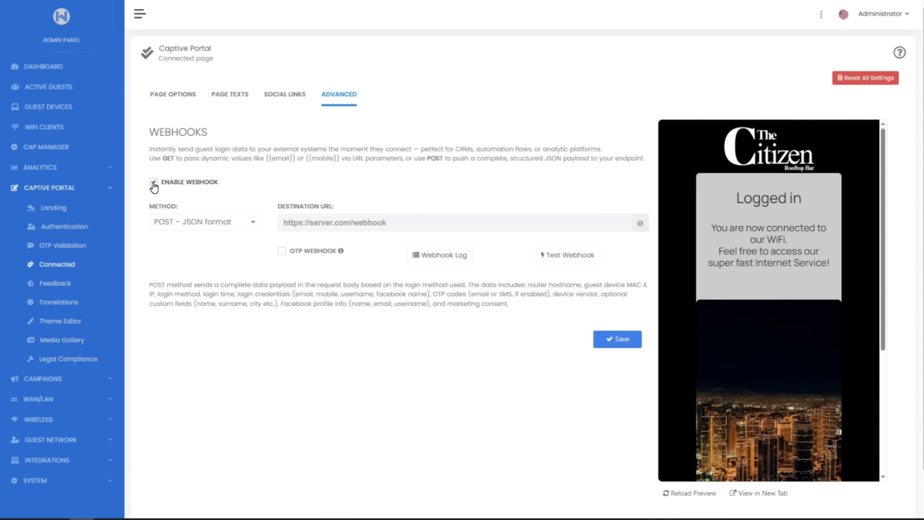
# Switch the webhook method to GET - URL parameters, examine its dynamic tags, and return to POST - JSON format.
pyautogui.click(225, 223)
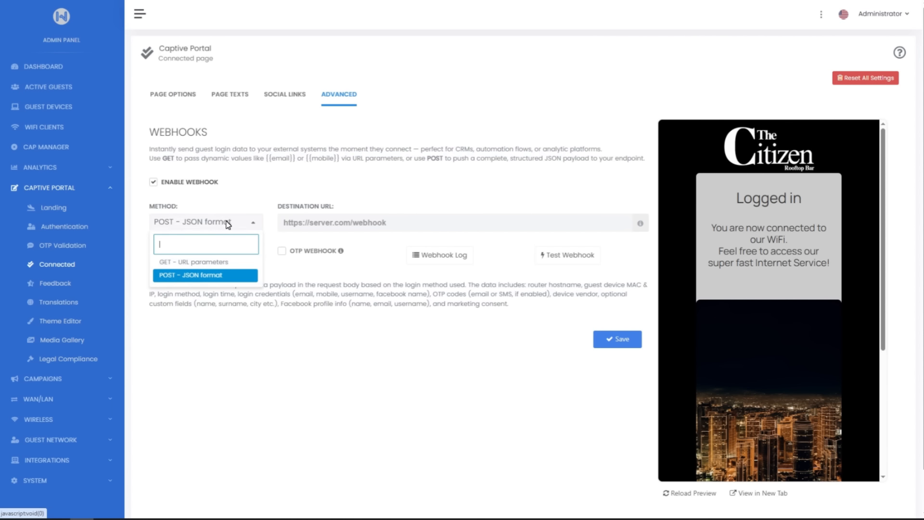
pyautogui.click(230, 264)
pyautogui.scroll(-5, 230, 264)
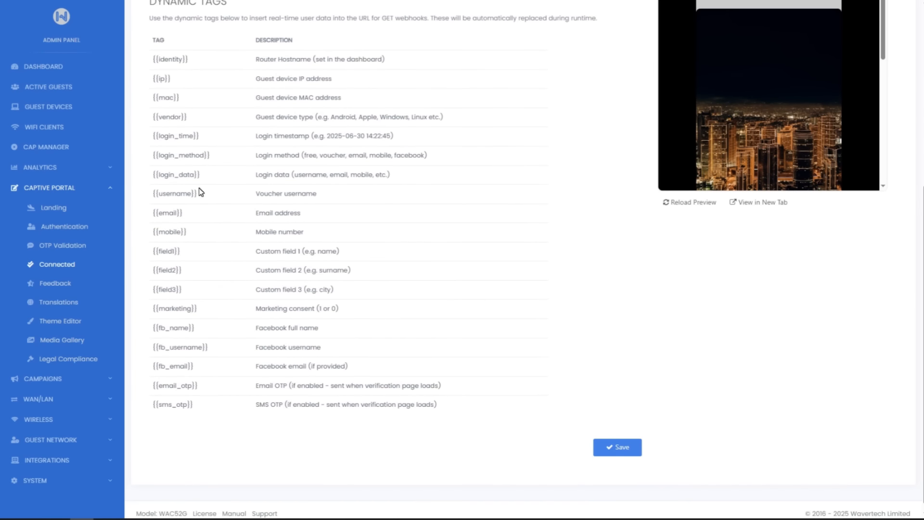
pyautogui.moveTo(165, 177); pyautogui.dragTo(208, 180)
pyautogui.scroll(4, 234, 191)
pyautogui.click(234, 191)
pyautogui.scroll(2, 235, 192)
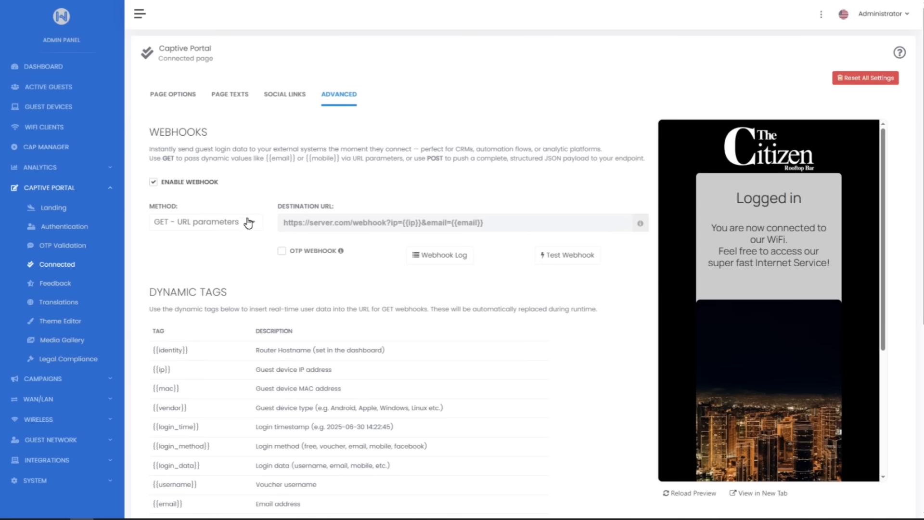
pyautogui.click(248, 223)
pyautogui.click(233, 272)
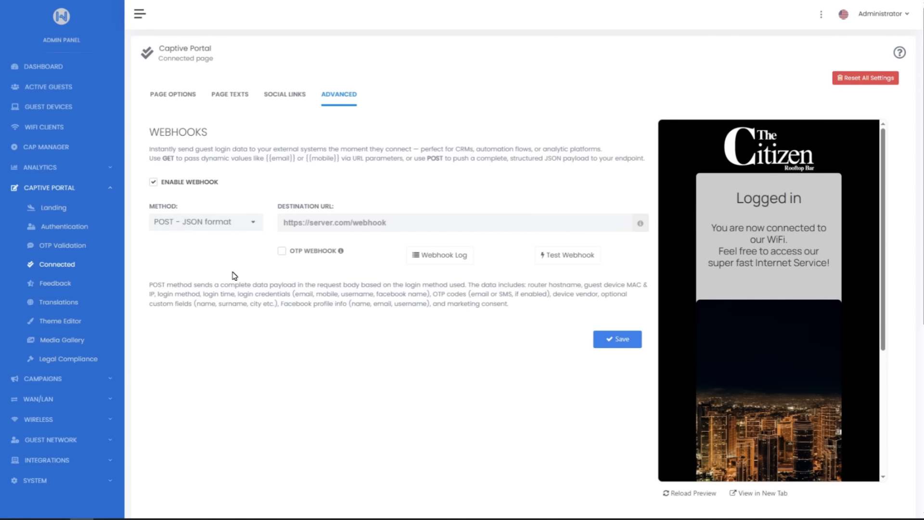
# Paste the Zapier webhook URL as the destination URL and save the webhook settings.
pyautogui.click(288, 222)
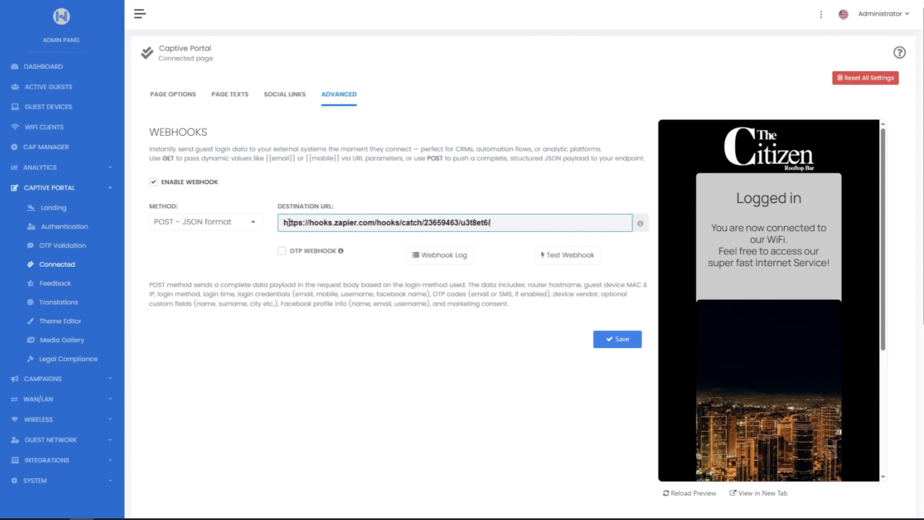
pyautogui.click(612, 342)
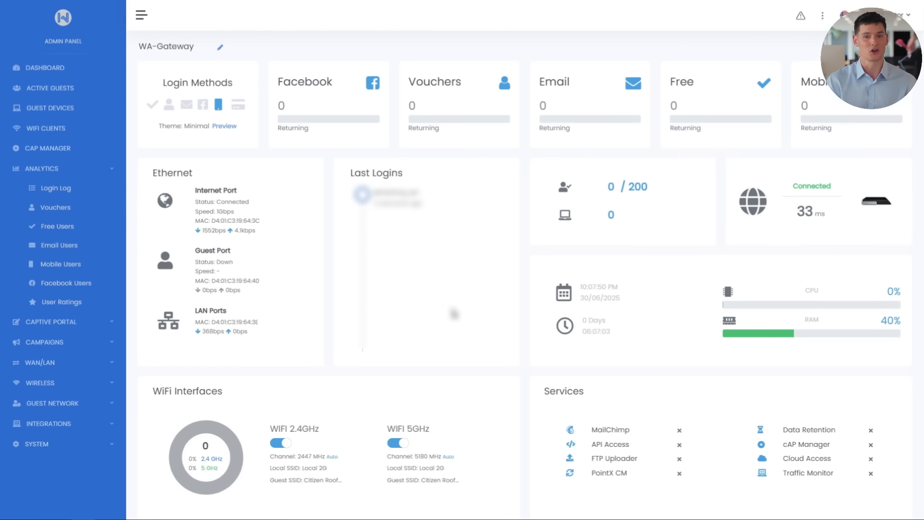
# Enable MailChimp Sync in the integrations and paste the Mailchimp API key.
pyautogui.click(115, 424)
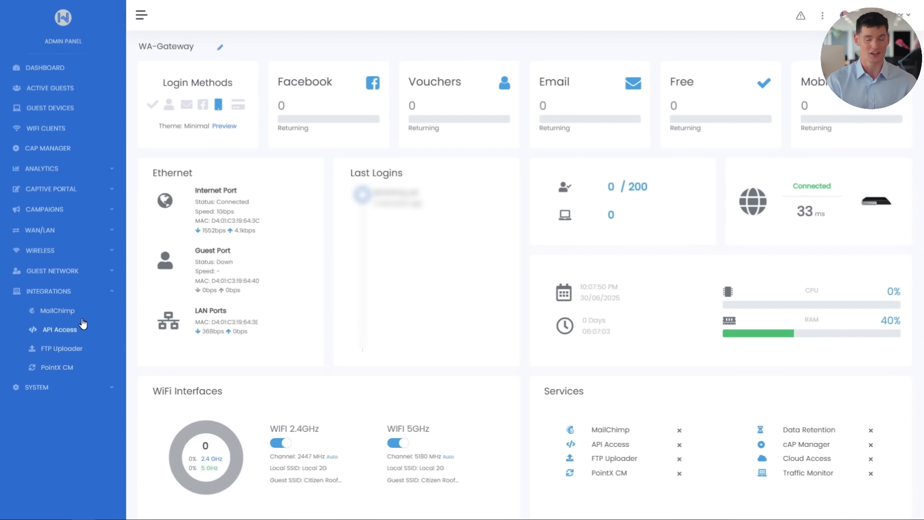
pyautogui.click(69, 312)
pyautogui.click(548, 118)
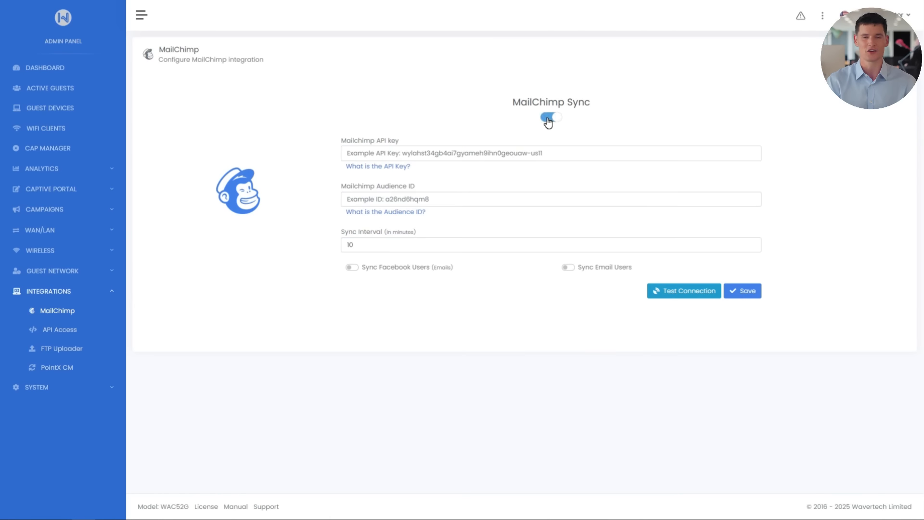
pyautogui.click(540, 150)
pyautogui.hotkey('ctrl', 'v')
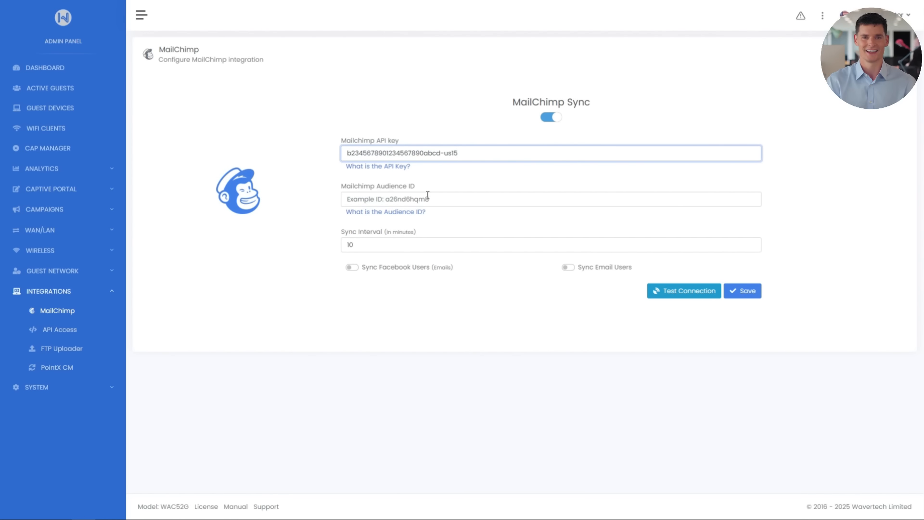
# Paste the Mailchimp Audience ID and set the sync interval to 15 minutes.
pyautogui.click(426, 198)
pyautogui.write('9f4c1d2a3b')
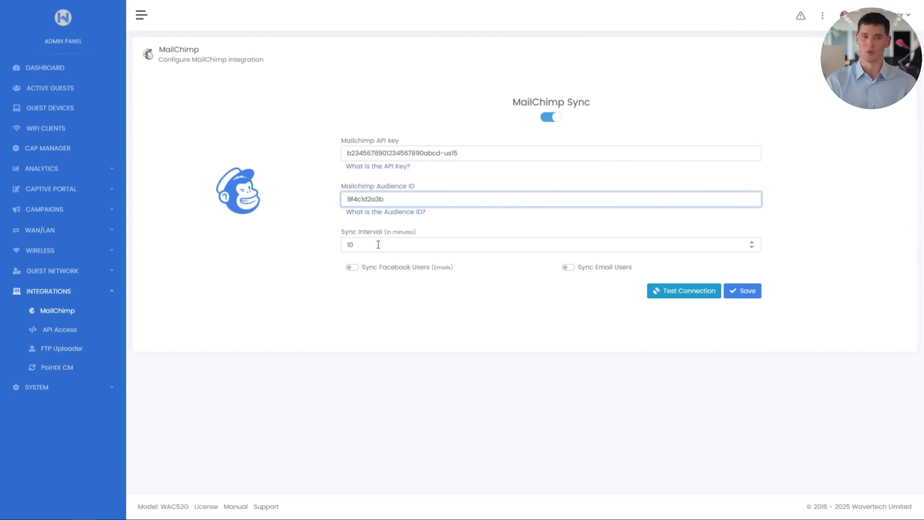
pyautogui.moveTo(378, 245); pyautogui.dragTo(345, 244)
pyautogui.write('15')
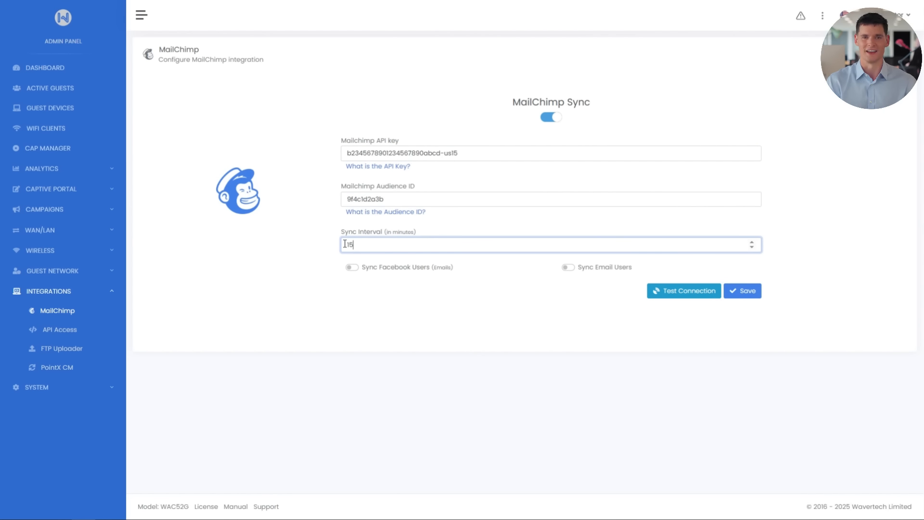
pyautogui.click(433, 234)
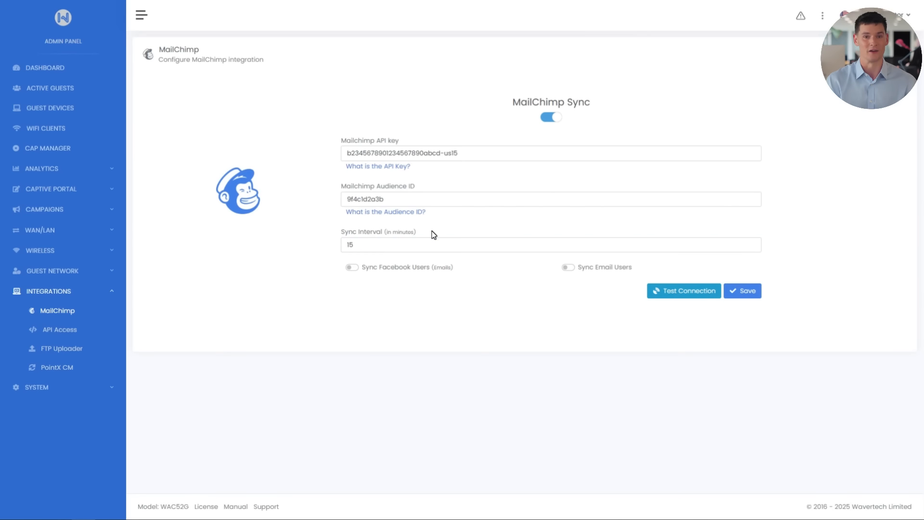
# Enable syncing of both Facebook users' emails and email users to MailChimp, and save the integration settings.
pyautogui.click(350, 268)
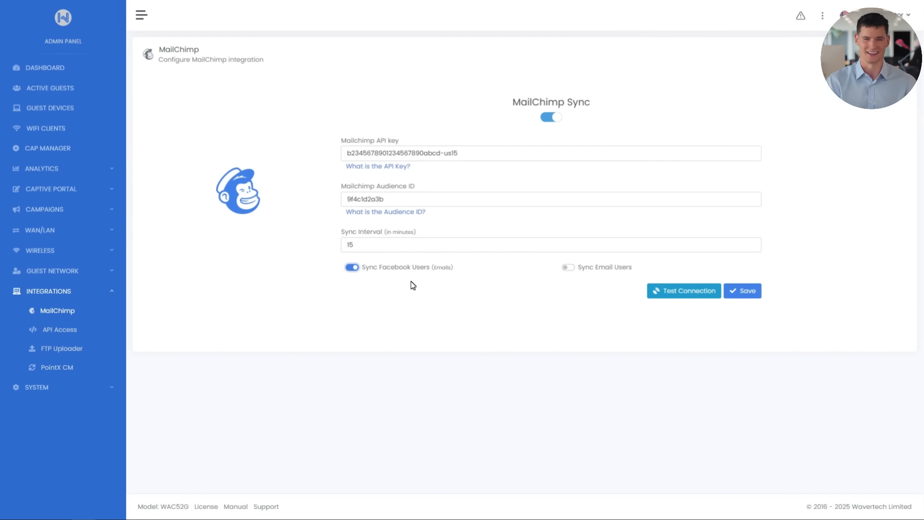
pyautogui.click(567, 268)
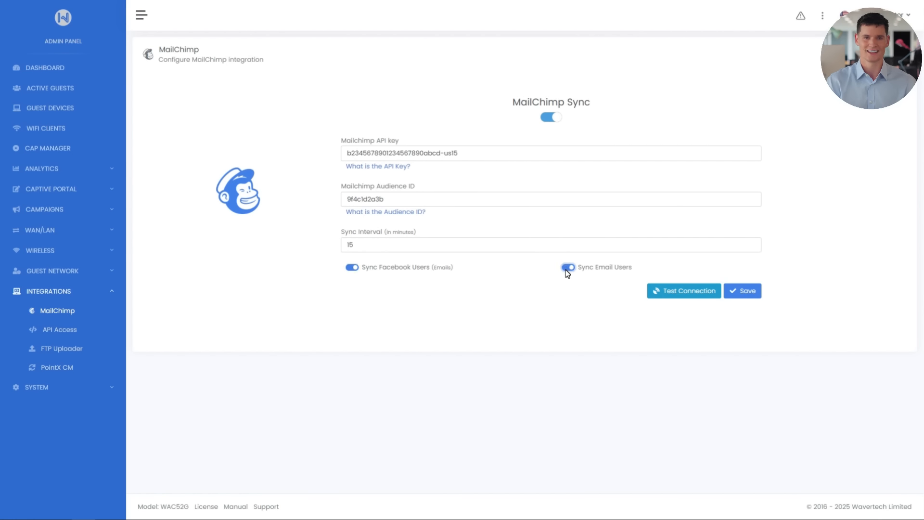
pyautogui.click(735, 292)
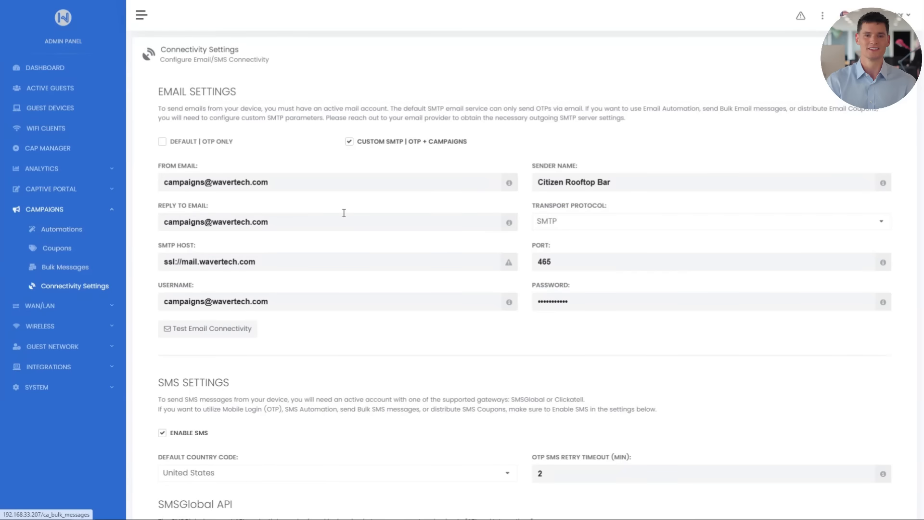
# In the campaign connectivity settings, switch the SMS gateway to the SMSGlobal API and back to the Clickatell API.
pyautogui.scroll(-5, 435, 193)
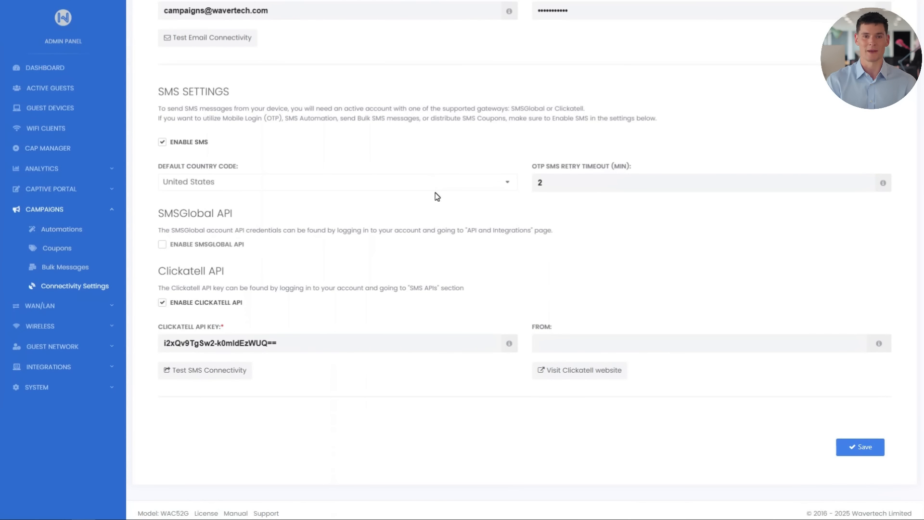
pyautogui.click(162, 245)
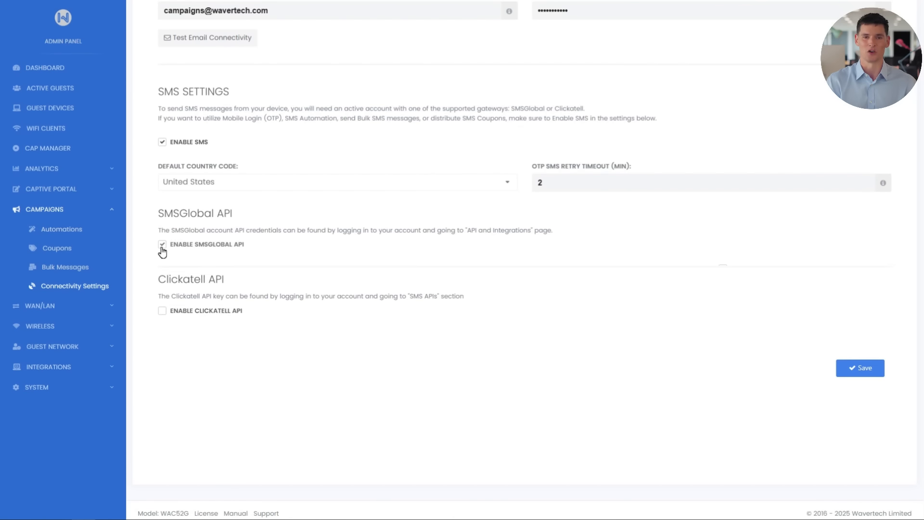
pyautogui.click(162, 390)
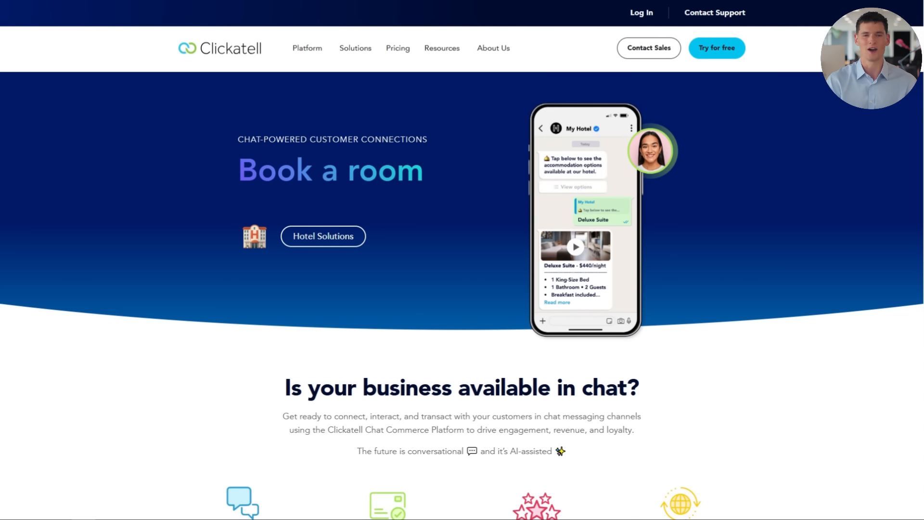
# Look through the Clickatell website's homepage.
pyautogui.scroll(-1, 462, 289)
pyautogui.scroll(-15, 462, 289)
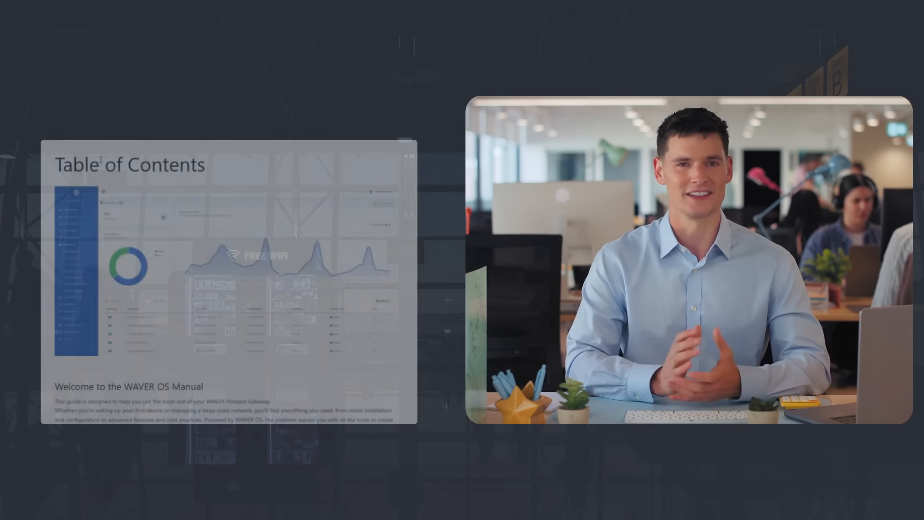
# Browse the WAVER OS Manual at docs.wavertech.com, from its table of contents to the captive portal's Global Options and Image Settings.
pyautogui.scroll(-3, 129, 245)
pyautogui.scroll(-8, 128, 245)
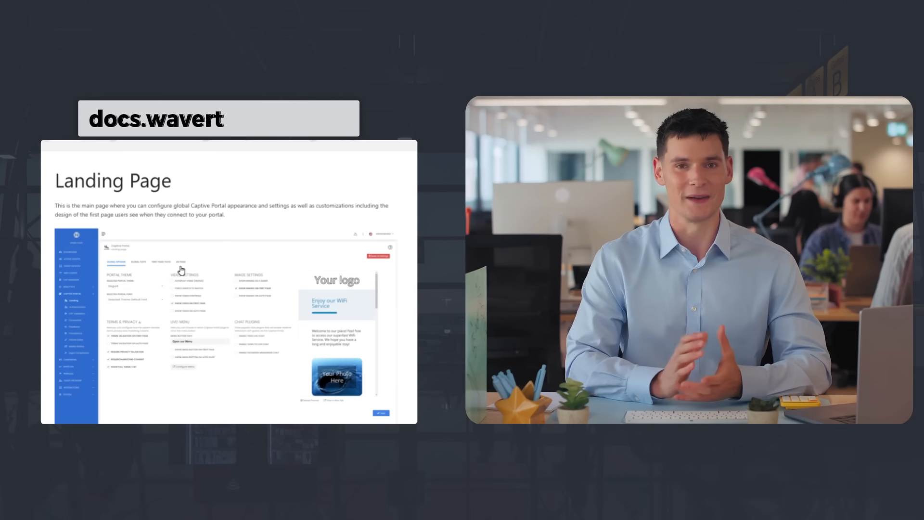
pyautogui.scroll(-8, 198, 274)
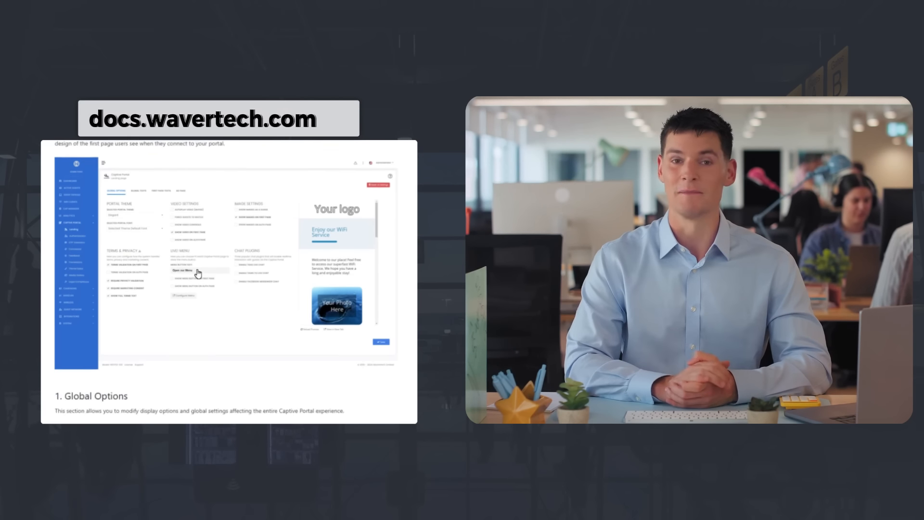
pyautogui.scroll(-8, 202, 276)
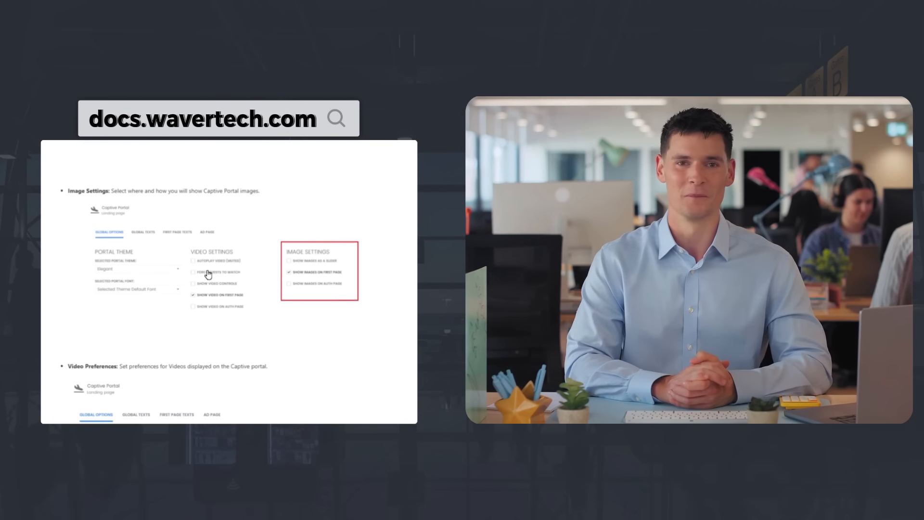